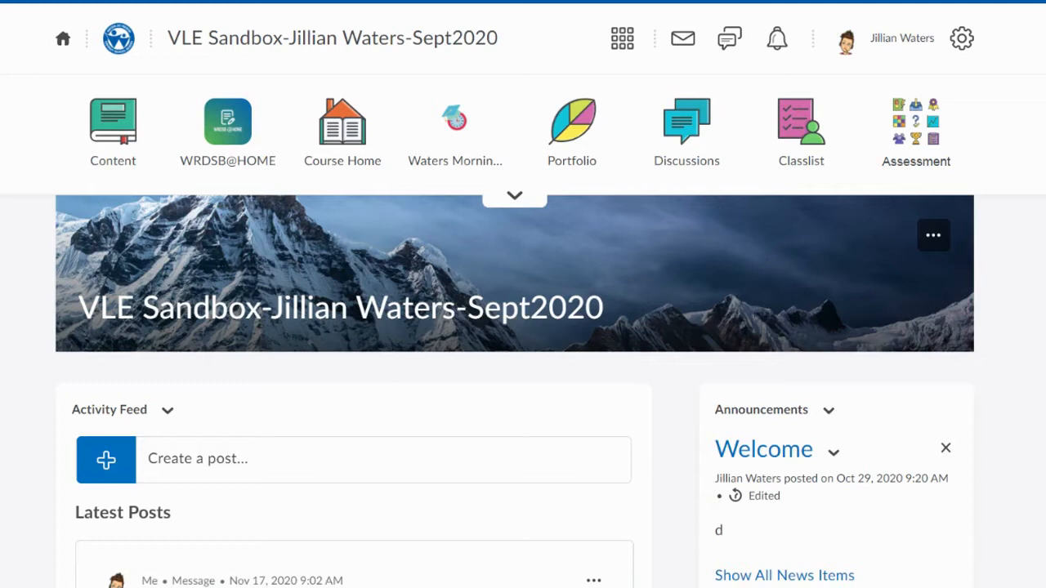
- Open the Quizzes tool from the course's assessment tools
click(948, 146)
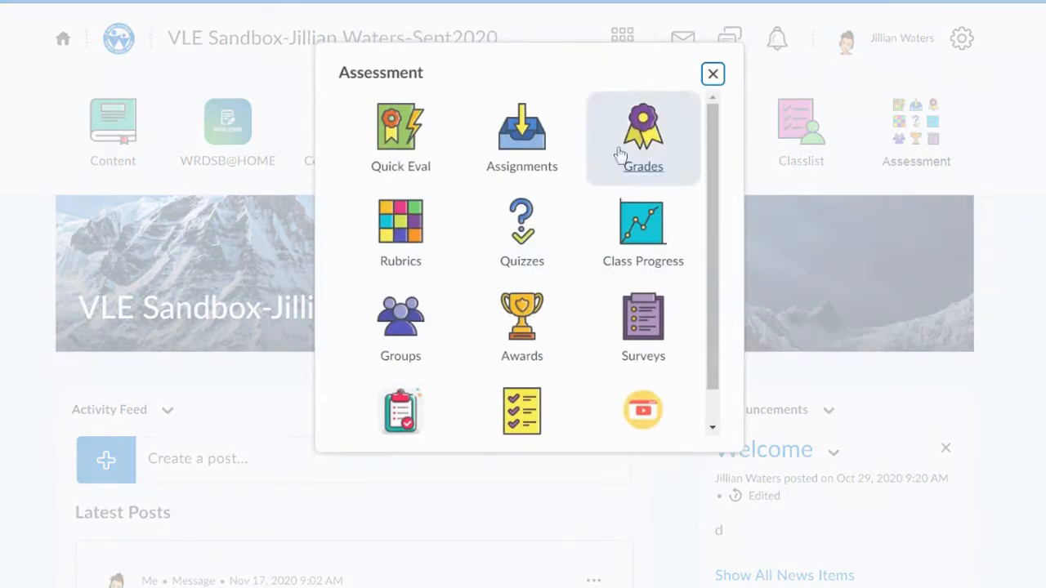
click(543, 229)
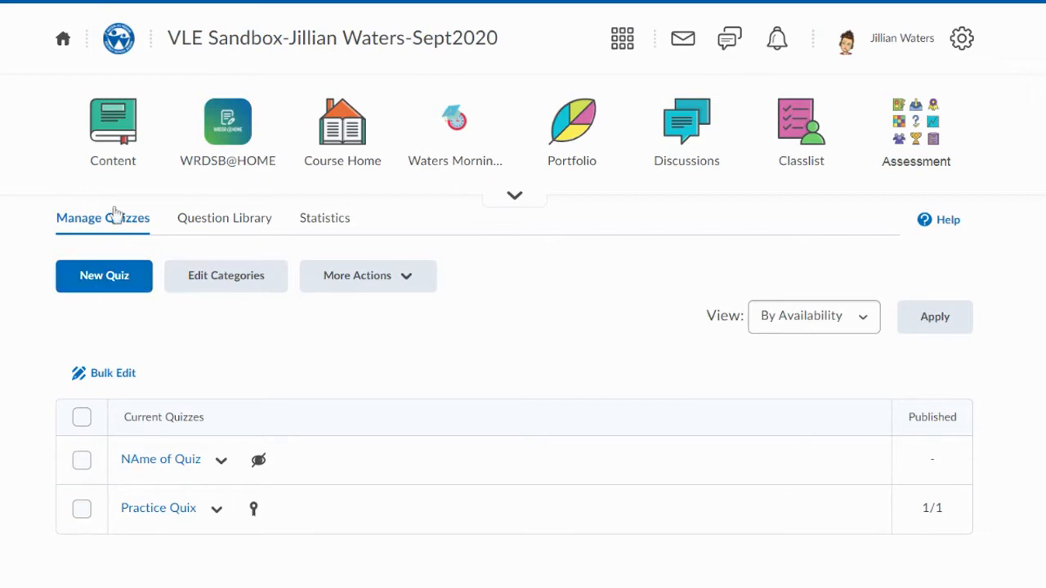
- Look over the Question Library and the additional actions offered for managing quizzes
click(203, 225)
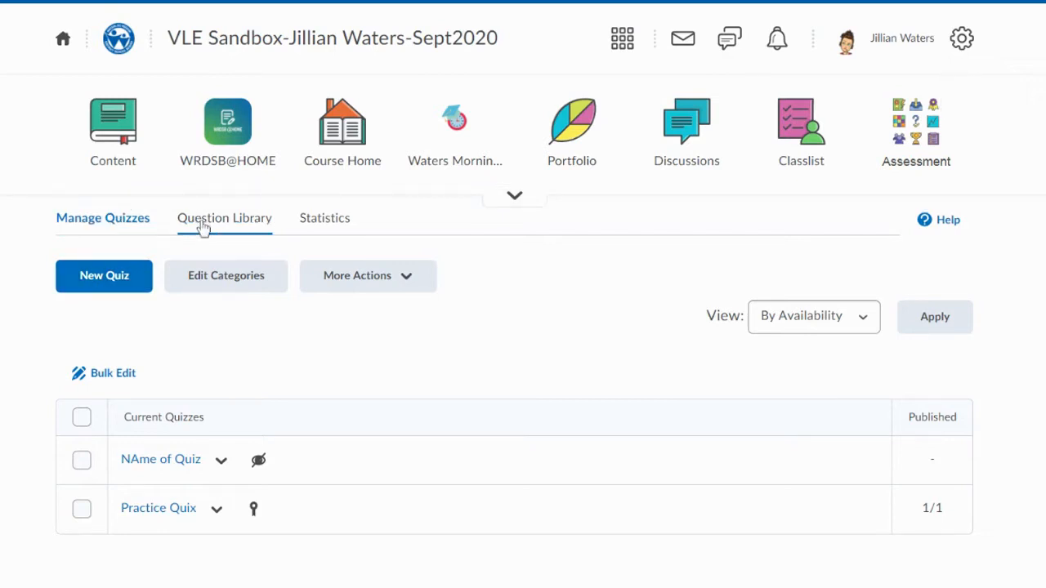
click(203, 223)
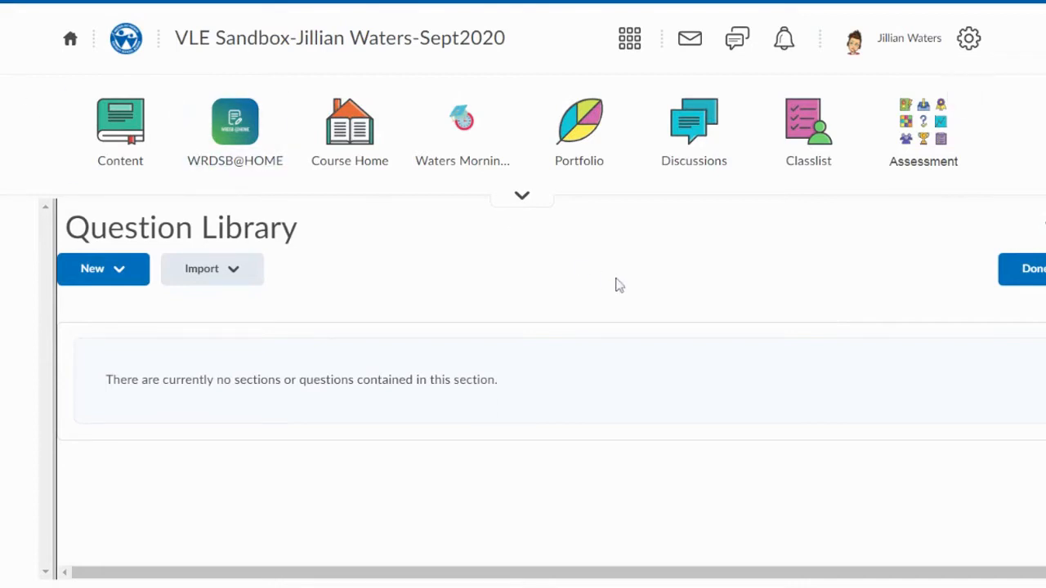
click(421, 286)
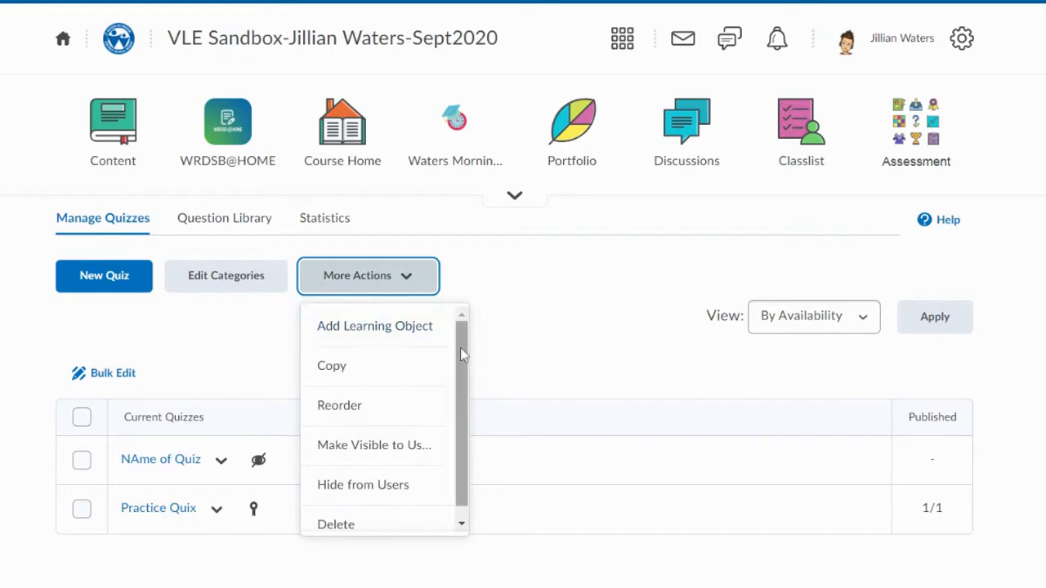
drag(463, 357, 461, 425)
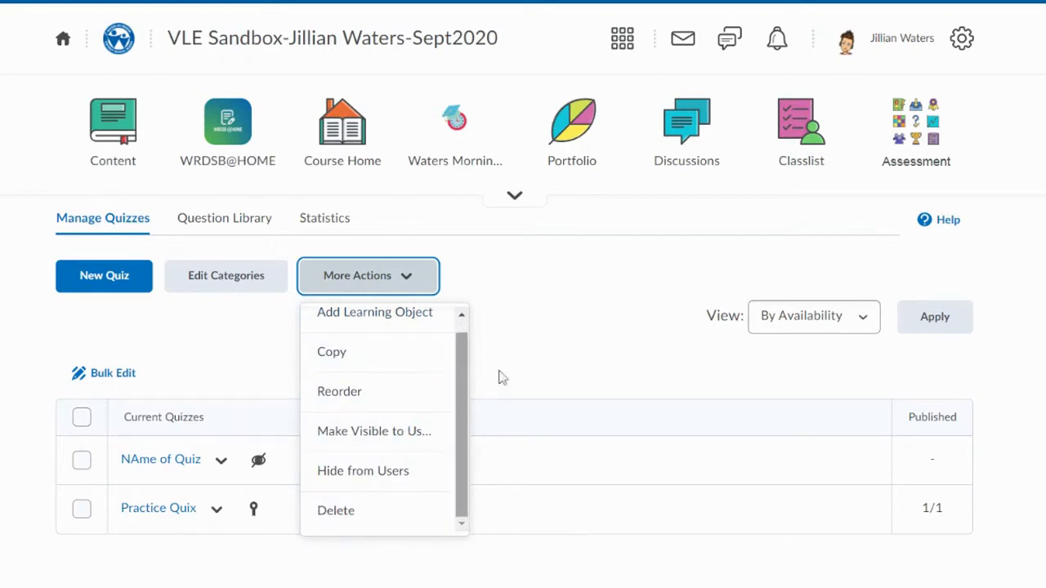
click(626, 280)
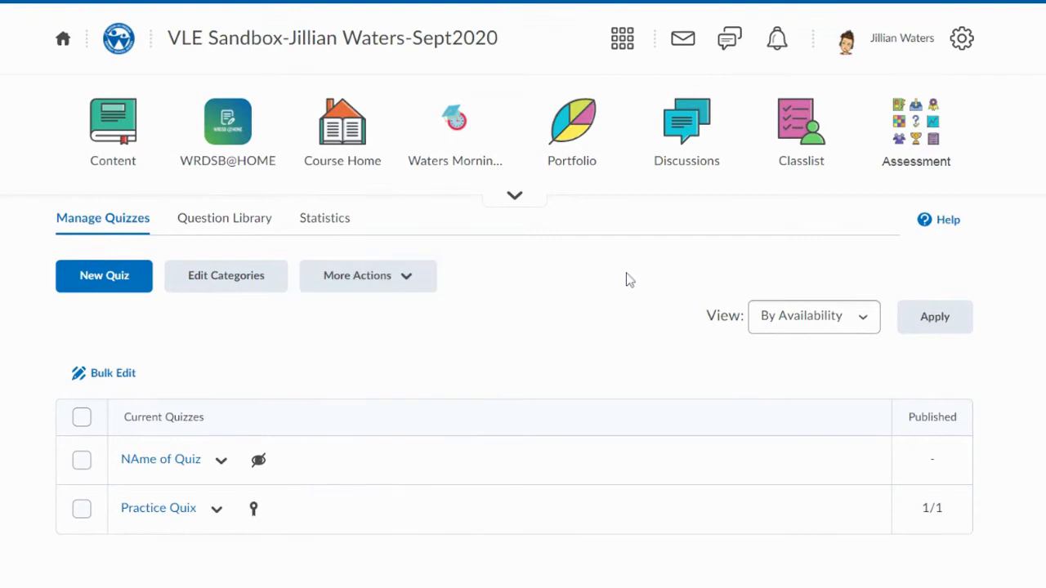
- Create a new quiz and name it "Part of Speech"
click(135, 283)
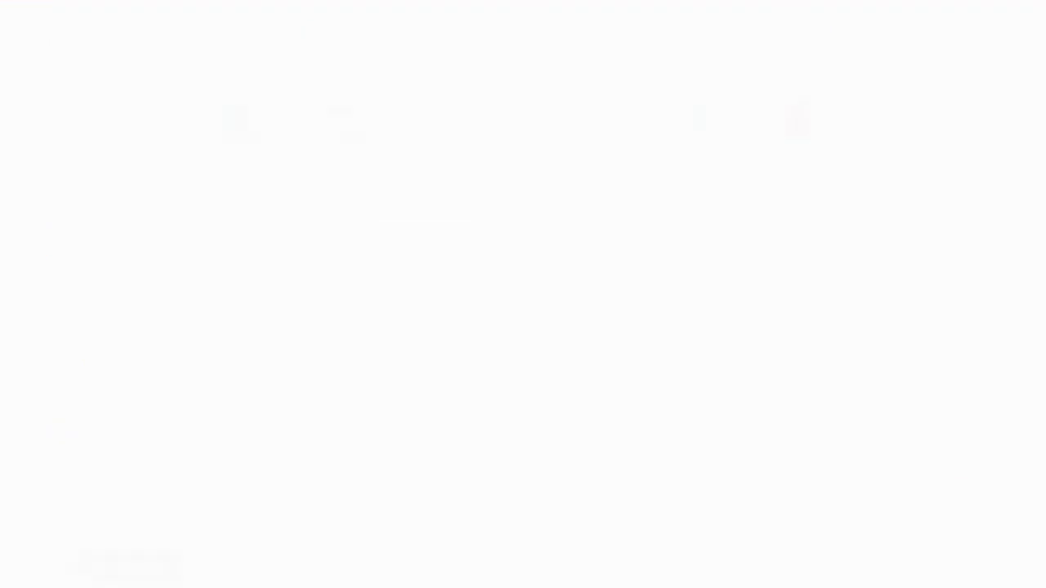
scroll(763, 320, down, 2)
click(259, 263)
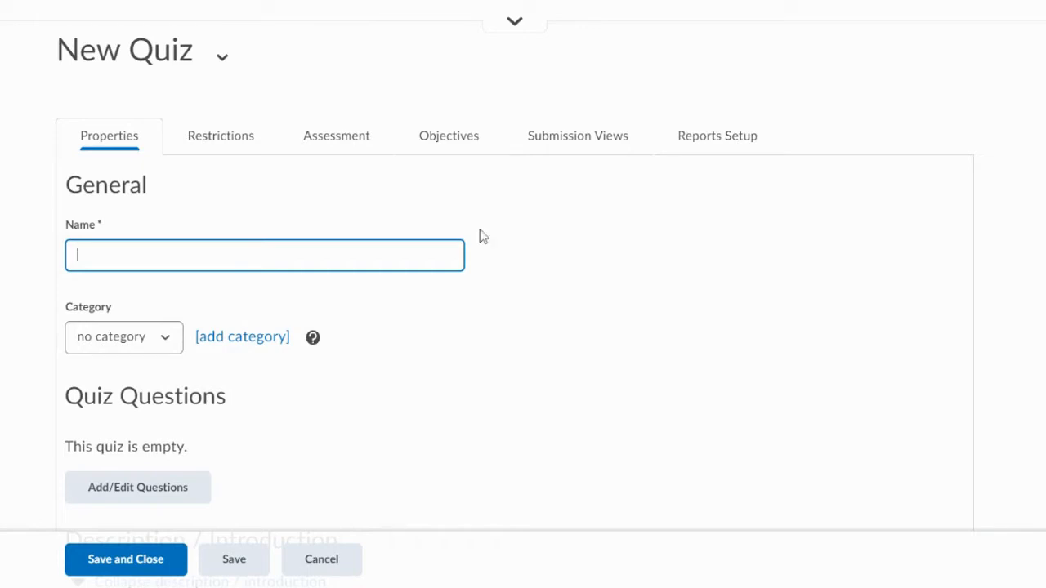
text(Part of Speech)
click(501, 240)
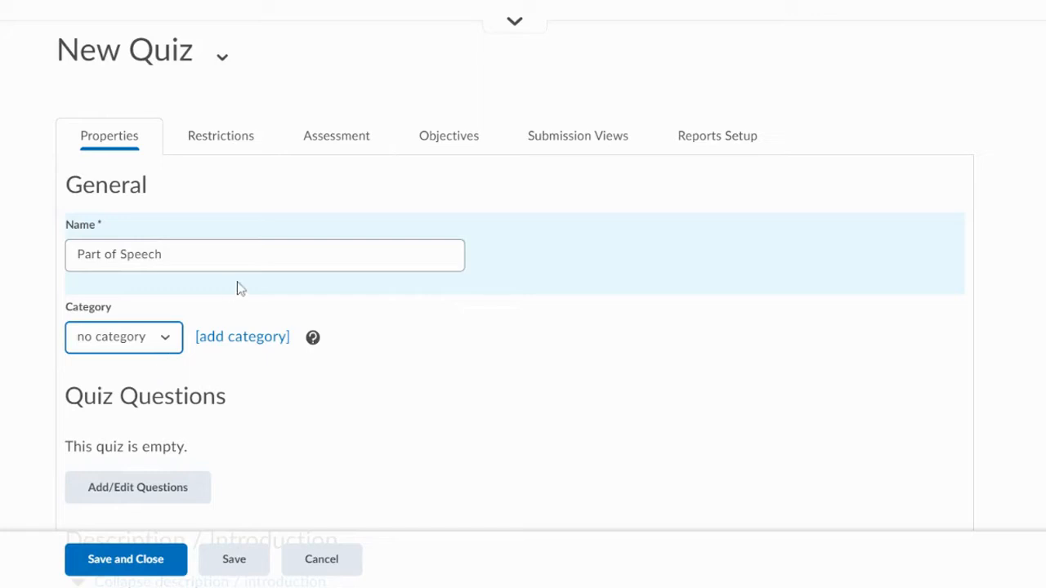
- Add a new category named "Writing" and assign it to the quiz
click(238, 345)
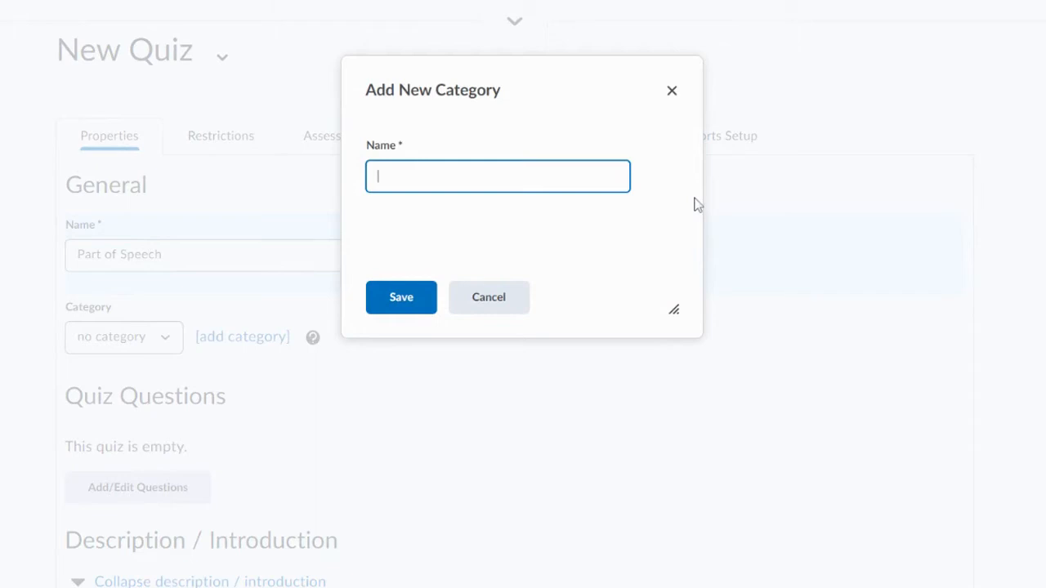
text(Writing)
click(404, 300)
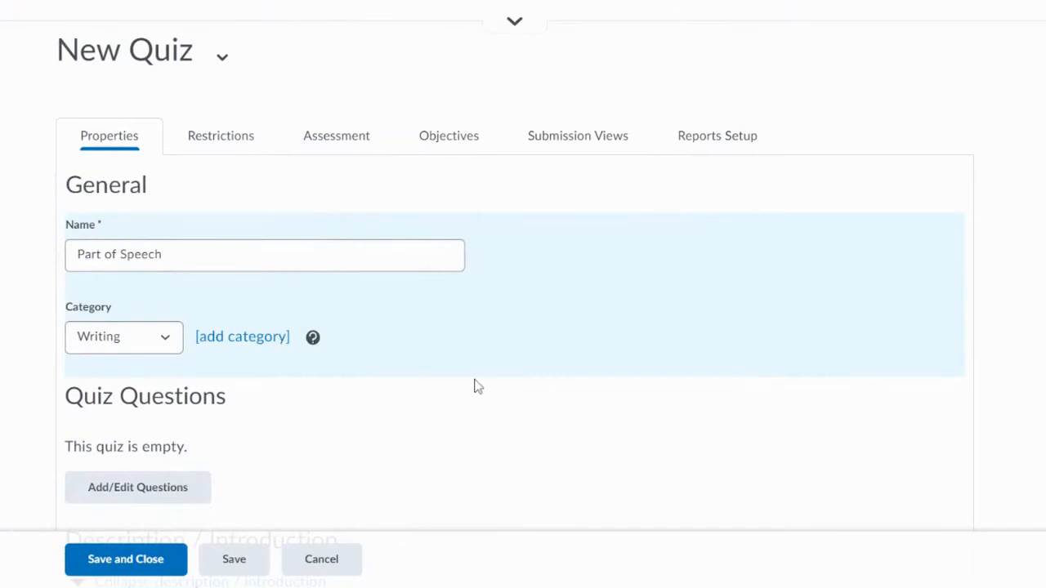
- Open the question editor for the Part of Speech quiz
scroll(474, 385, down, 3)
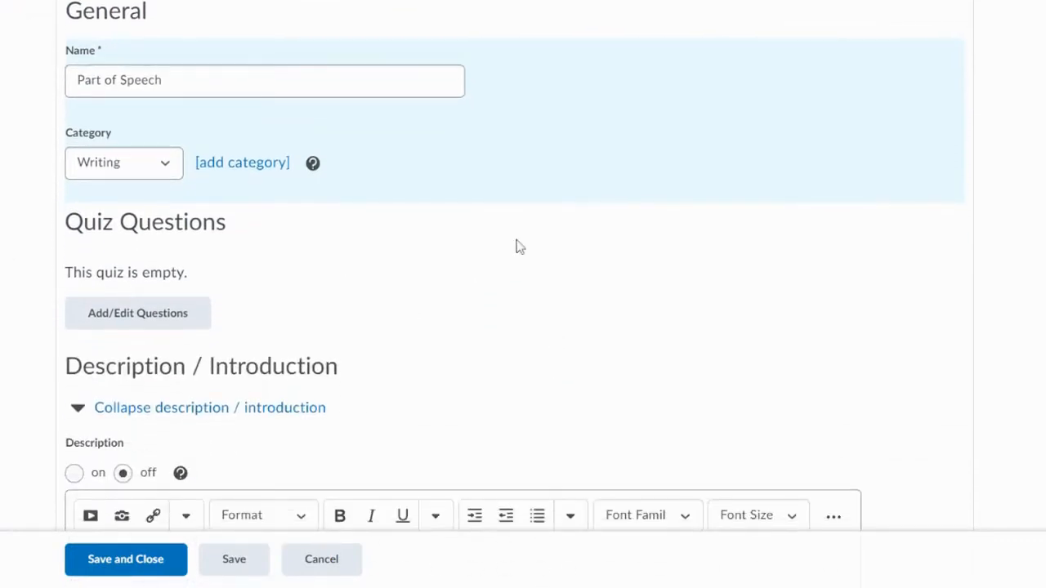
click(167, 324)
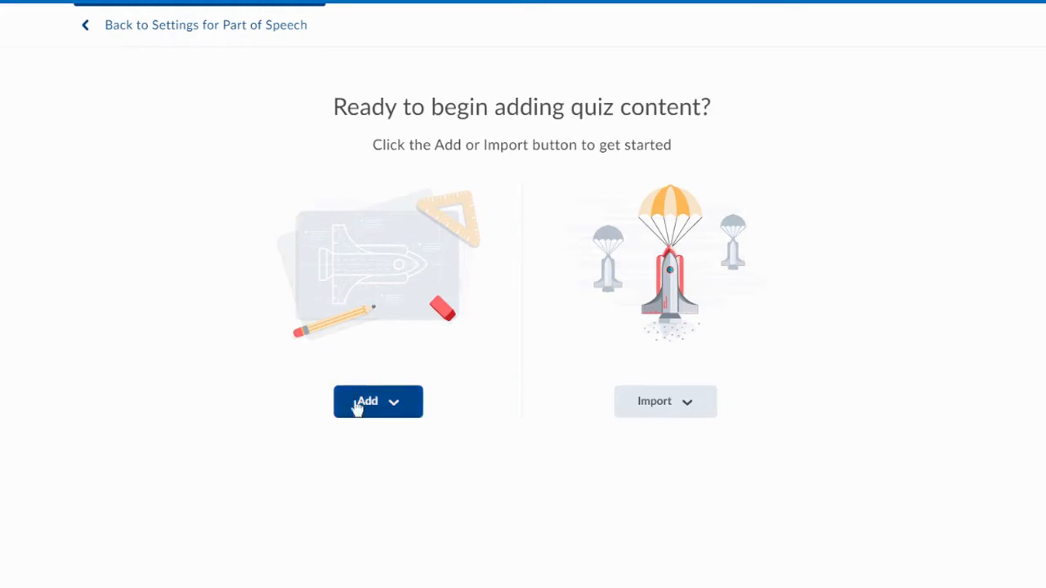
- Review the full list of question types available for a new quiz question
click(395, 409)
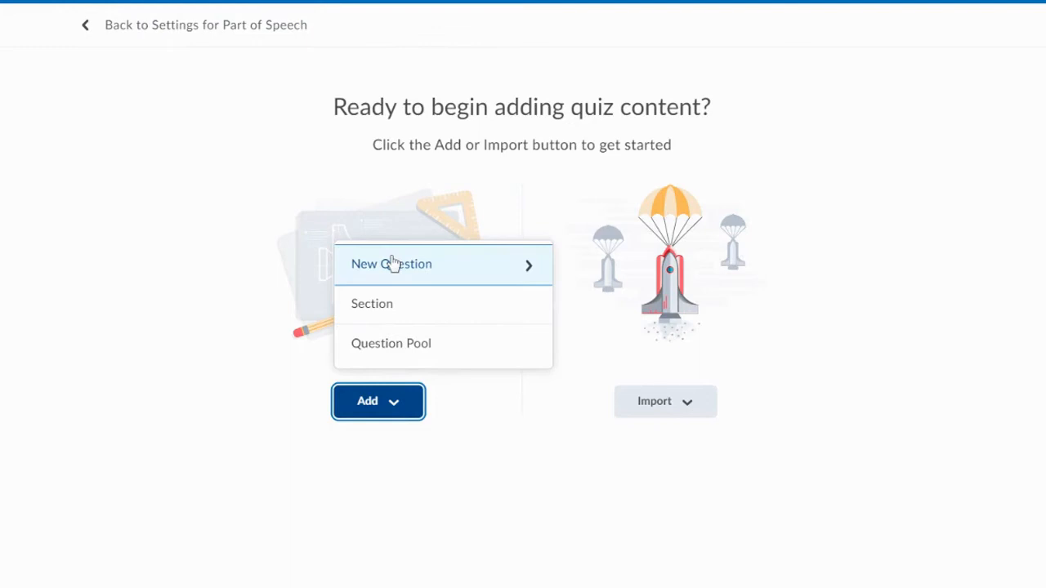
click(529, 271)
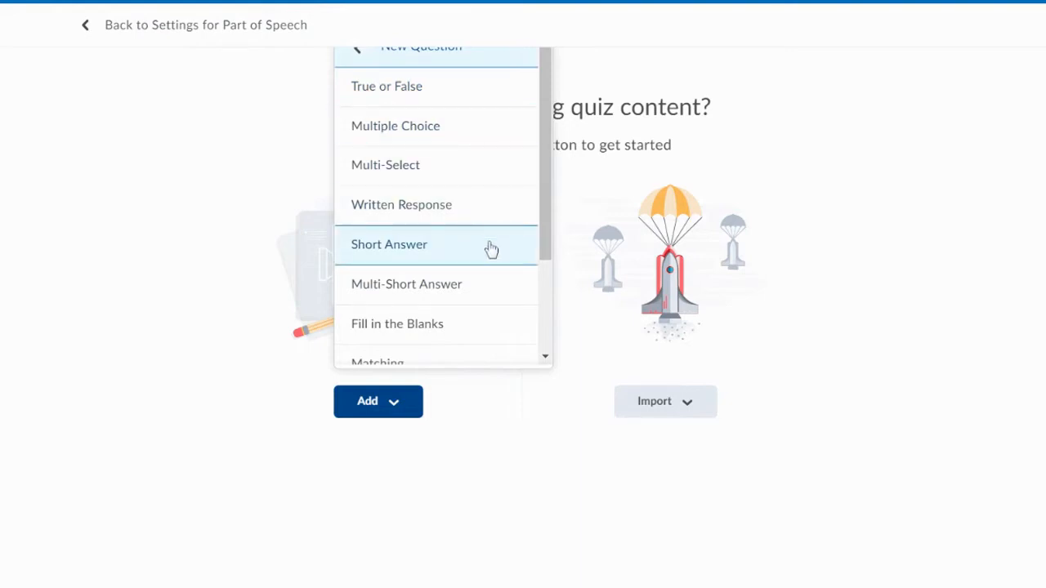
scroll(488, 246, down, 1)
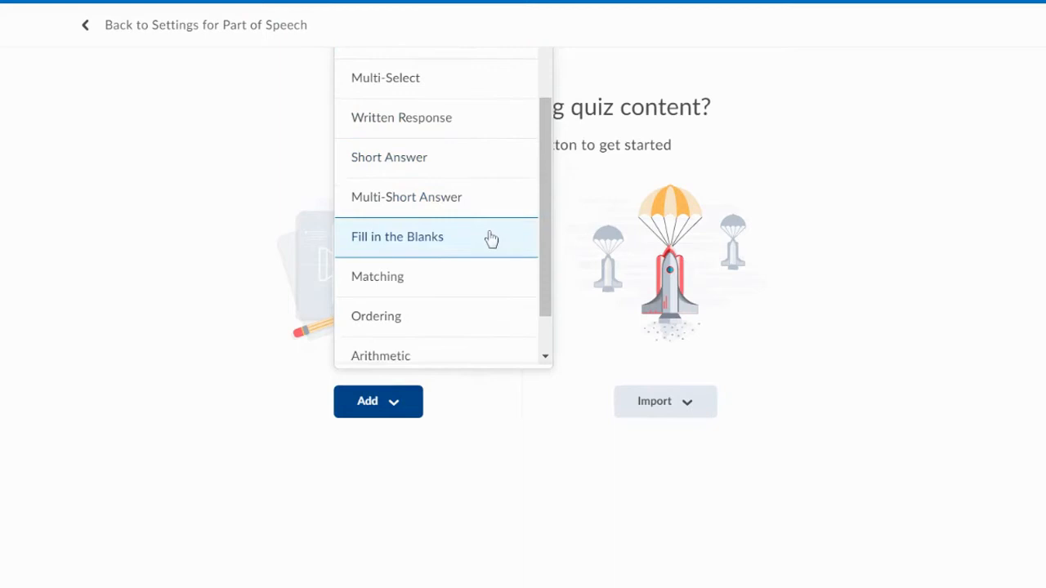
scroll(490, 238, down, 1)
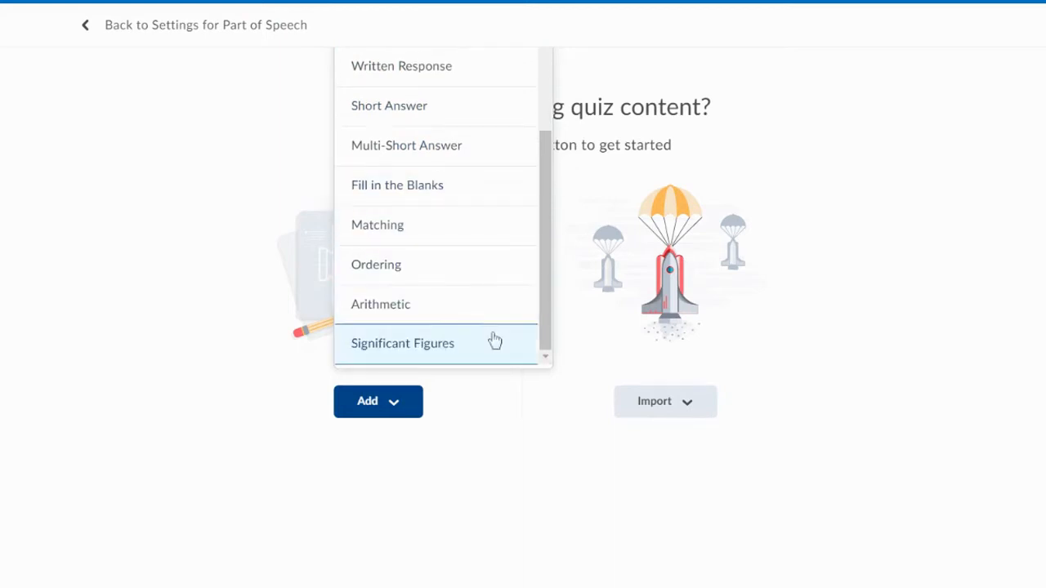
scroll(494, 340, up, 3)
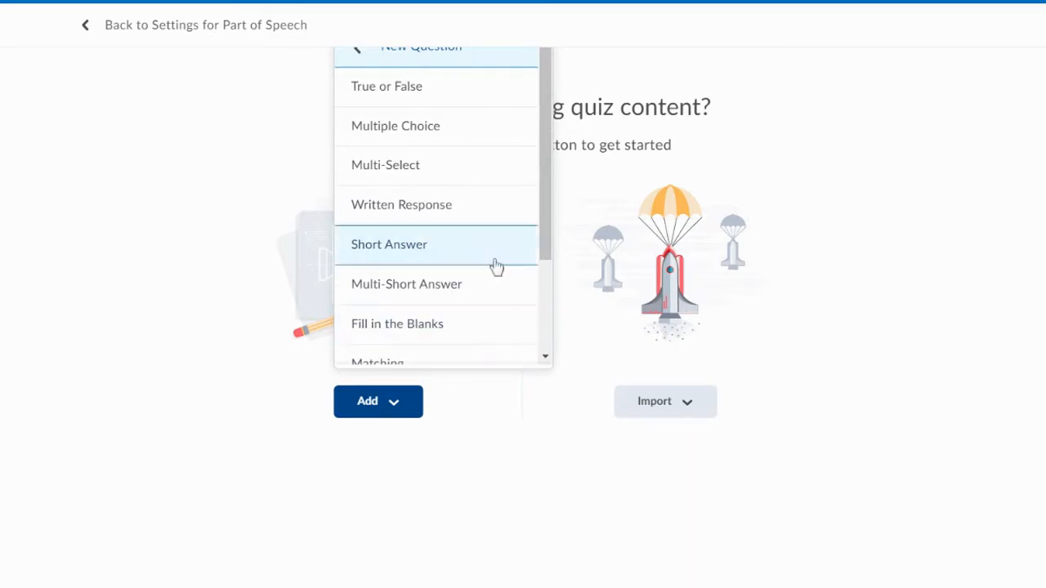
click(478, 525)
- Add a True or False question with the question text "Is dog a noun?"
click(420, 425)
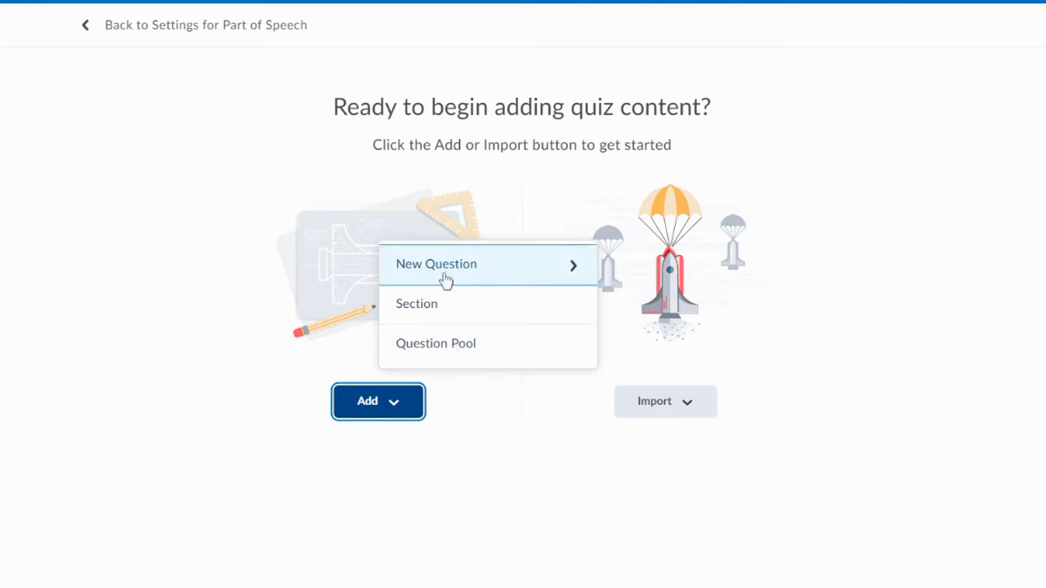
click(581, 280)
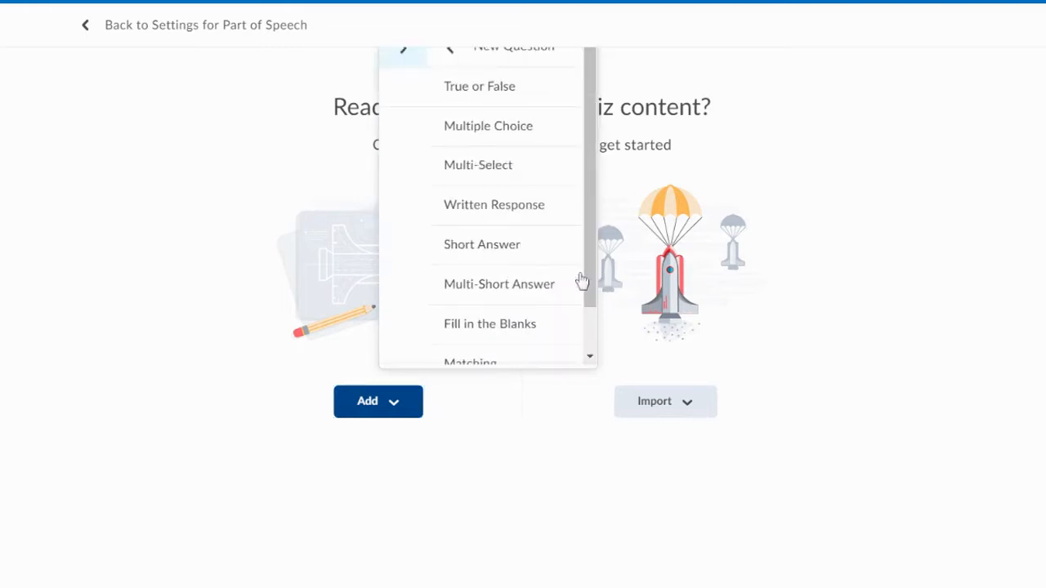
click(466, 90)
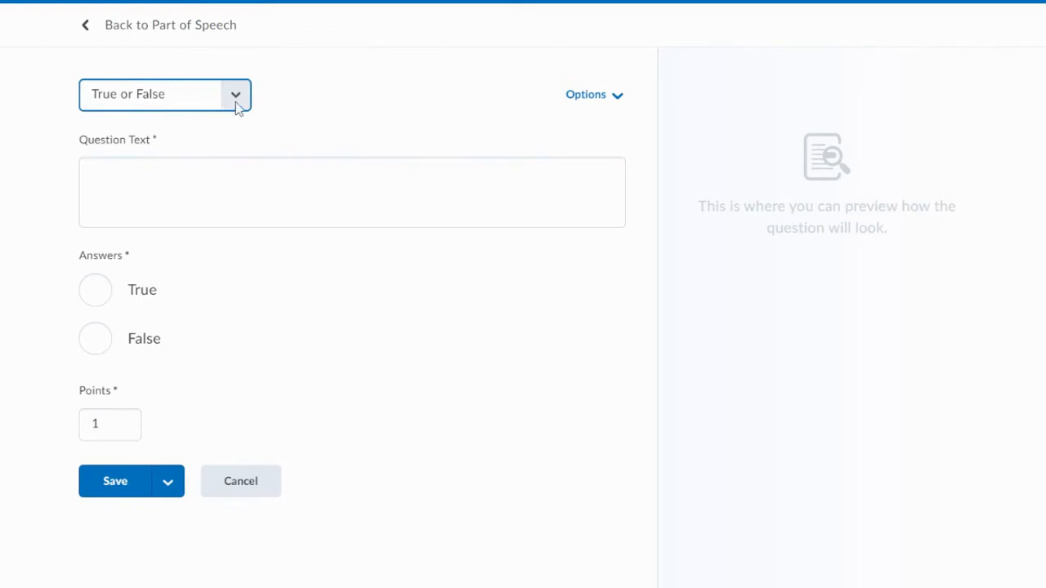
click(619, 98)
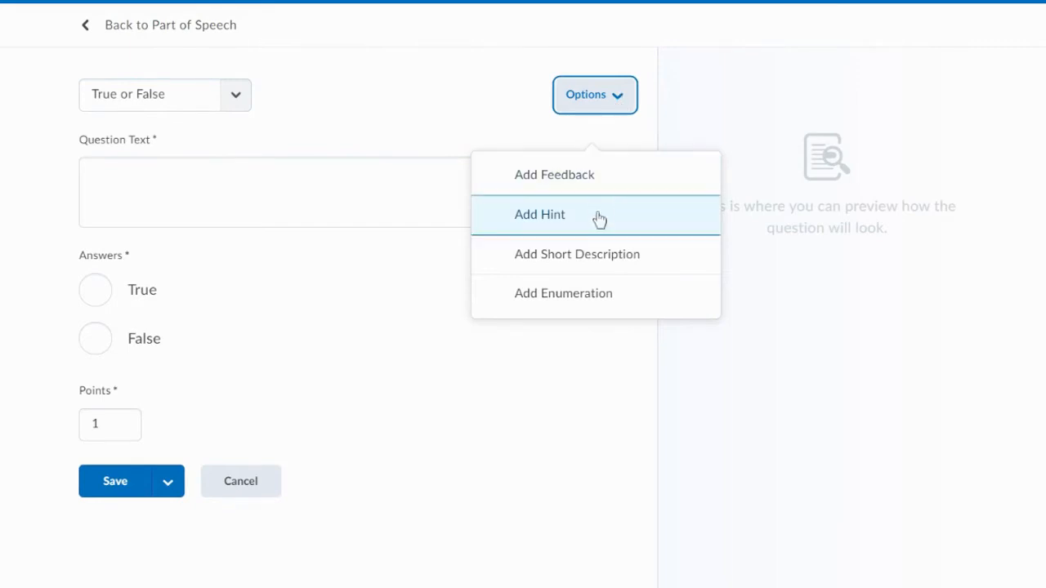
click(398, 163)
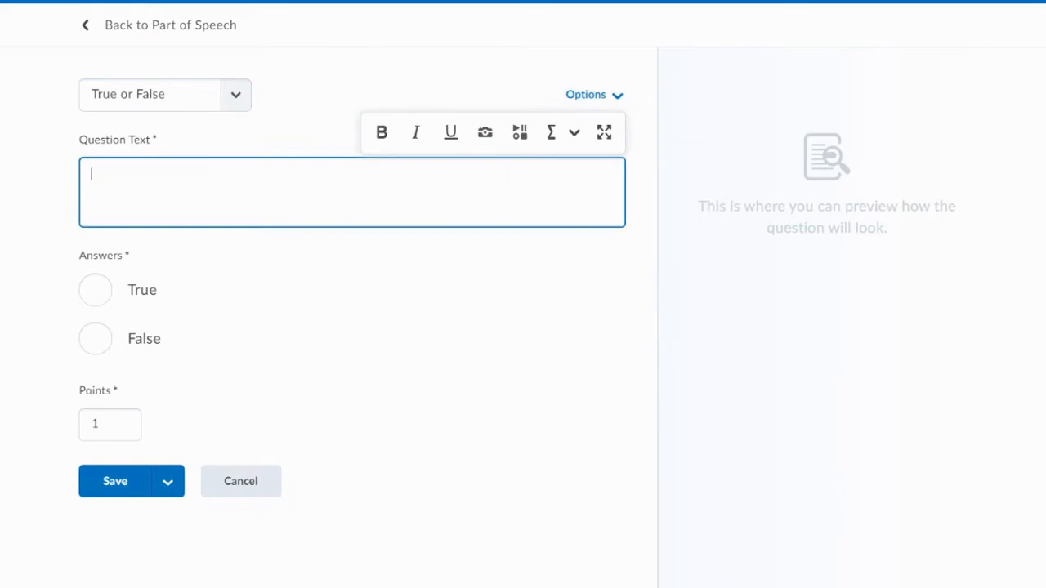
text(Is)
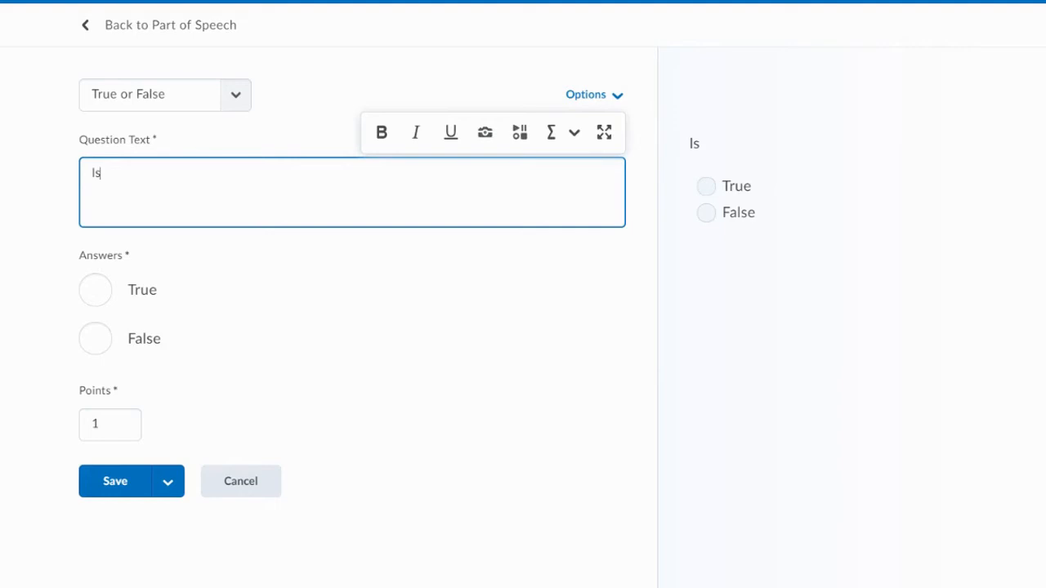
text( dog a n)
text(oun/)
key(BackSpace)
text(?)
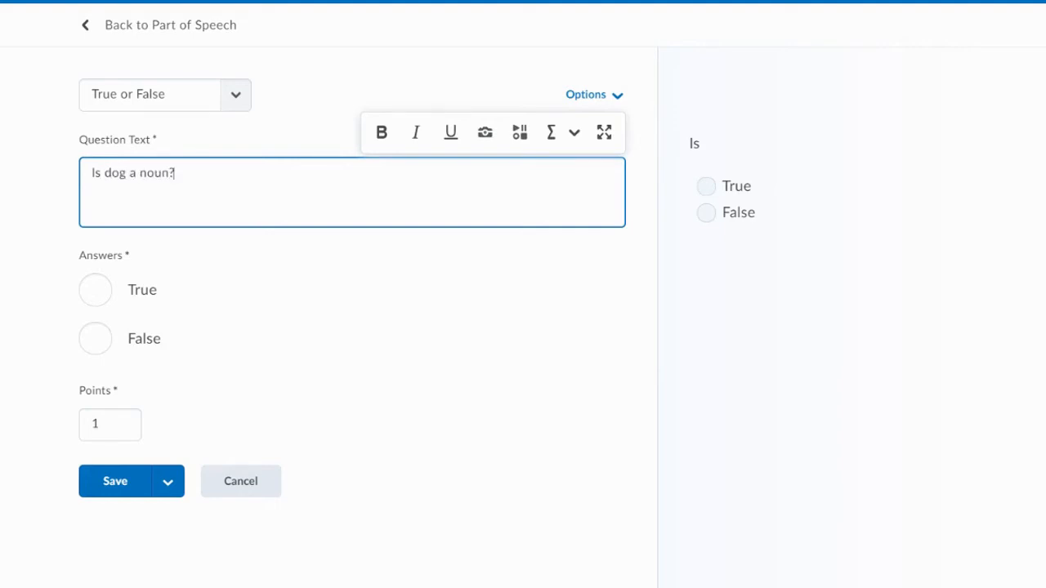
- Mark True as the correct answer, and save the question with a new one started
click(92, 294)
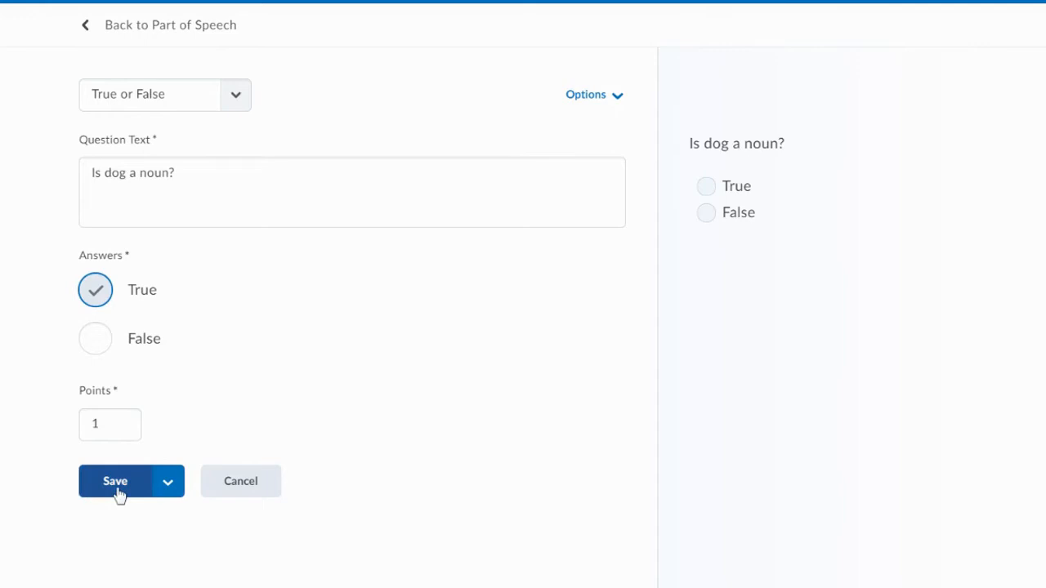
click(172, 496)
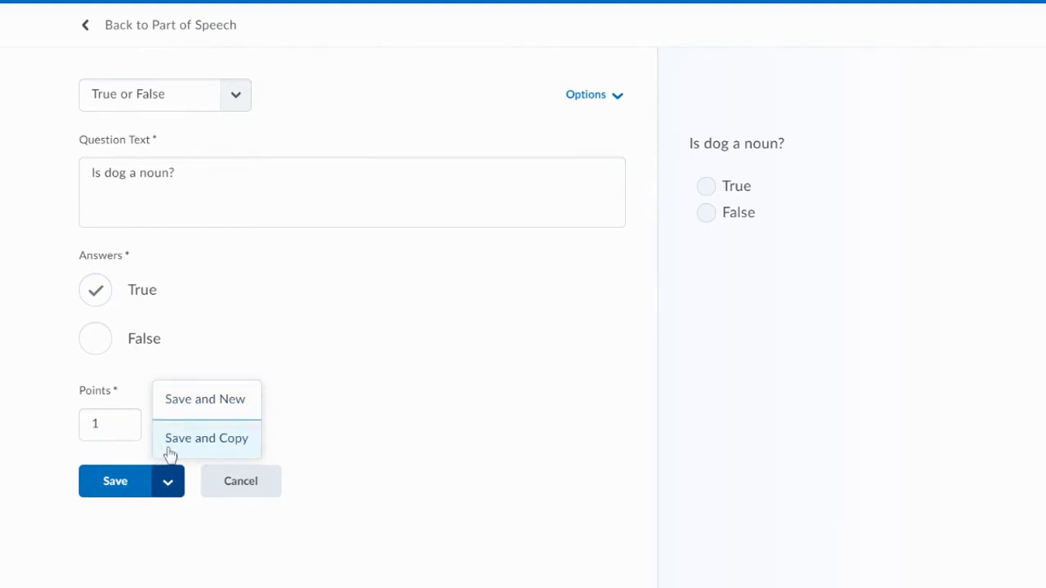
click(201, 413)
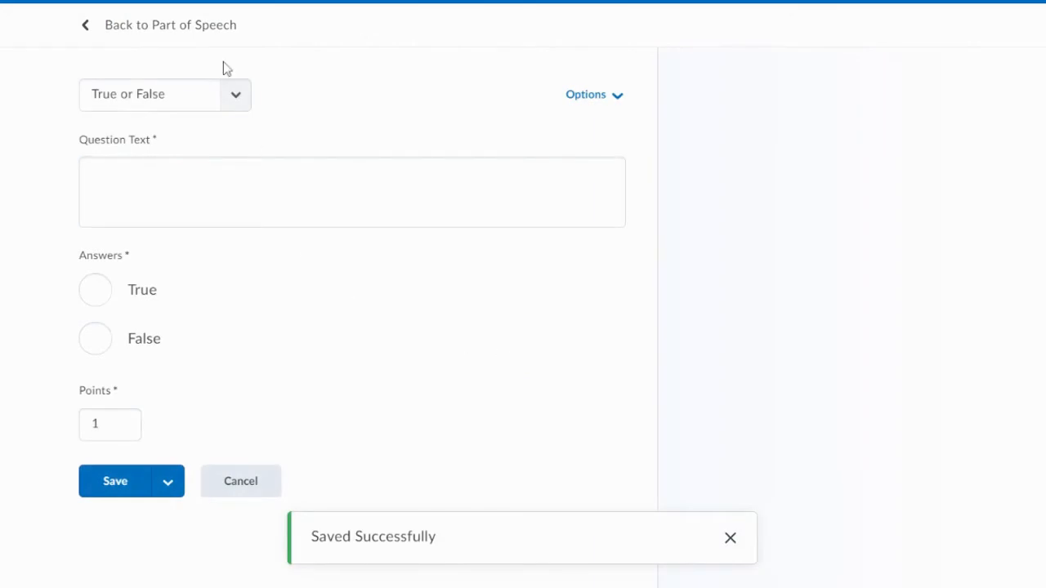
- Set the new question's type to Multiple Choice and enter the question text "Which of these is a noun"
click(237, 98)
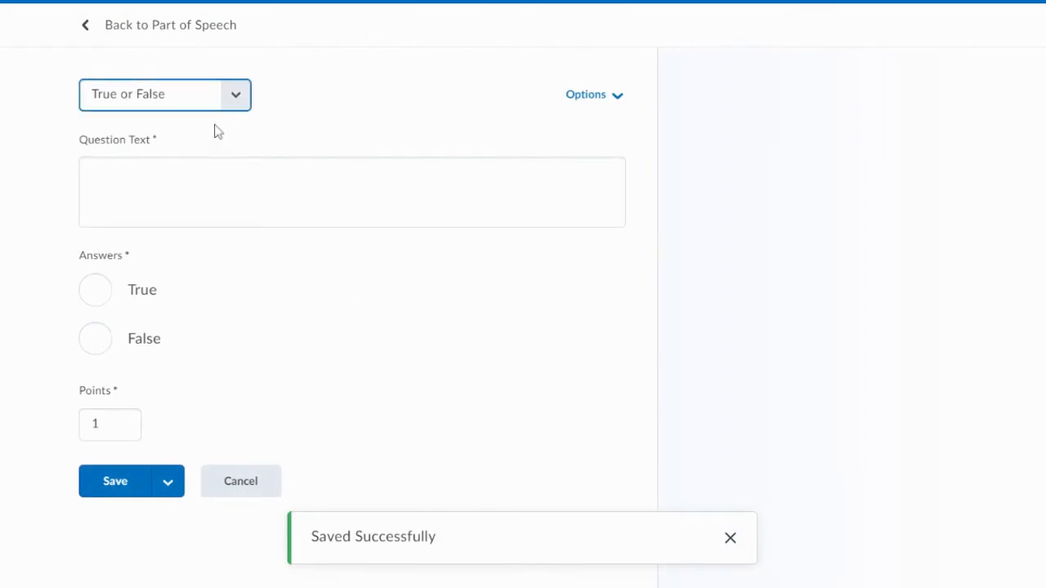
click(218, 131)
click(85, 174)
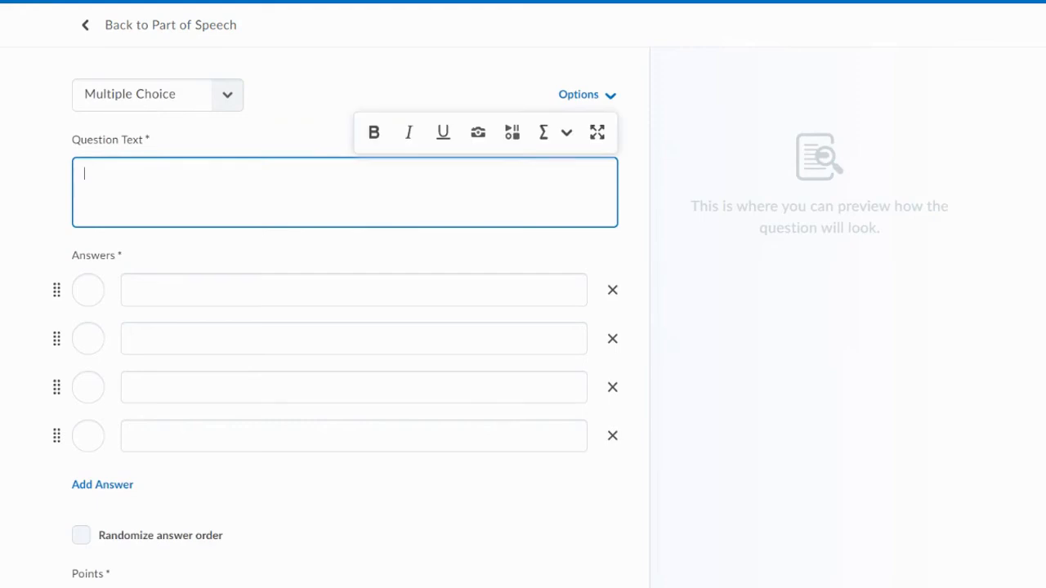
text(Which of the)
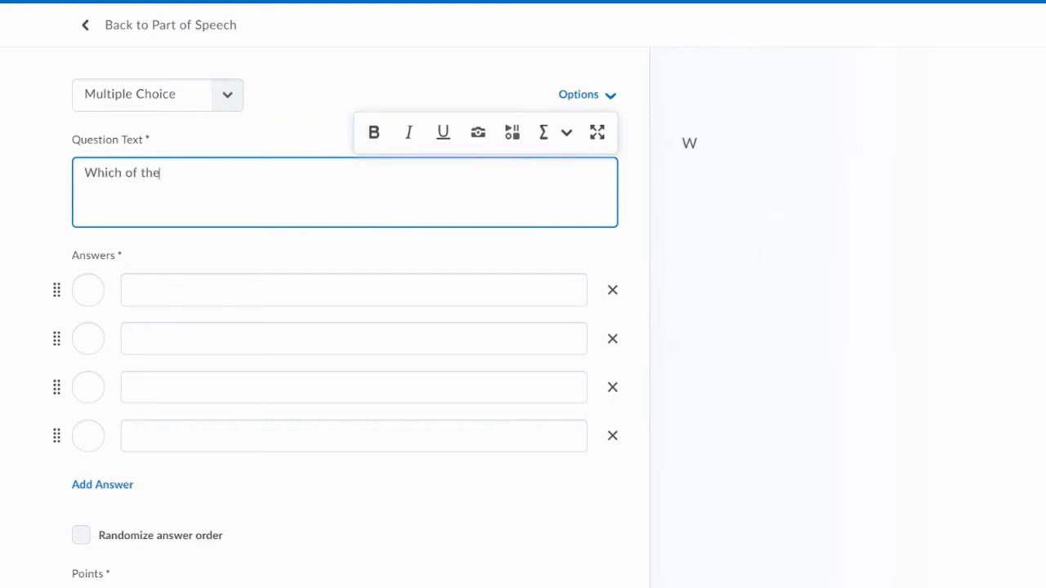
text(se is a noun)
- Fill in the four answers as Jump, Run, And, and Girl, and mark Girl as the correct answer
click(134, 290)
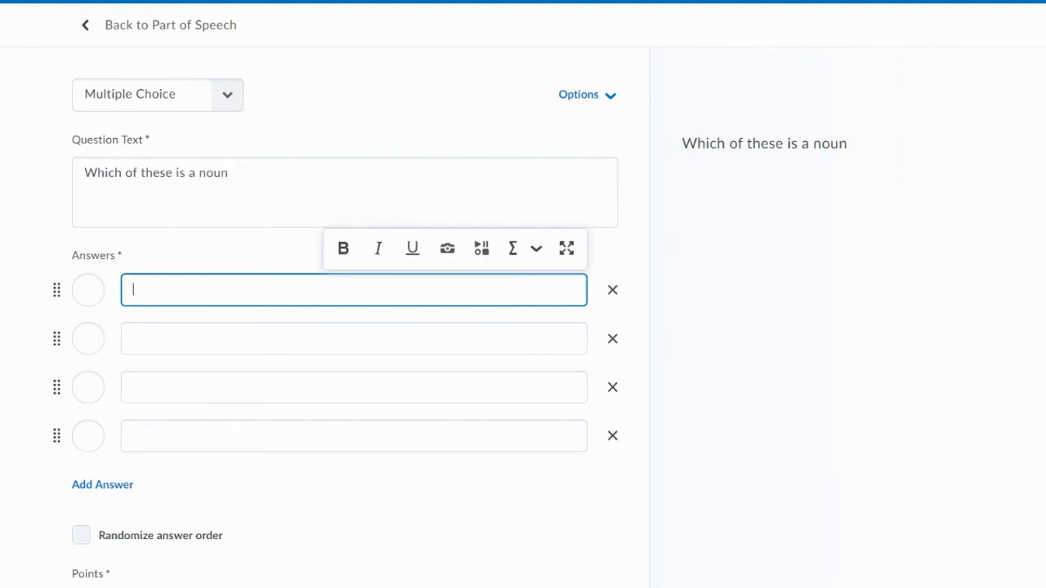
text(Jump)
click(232, 336)
text(Run)
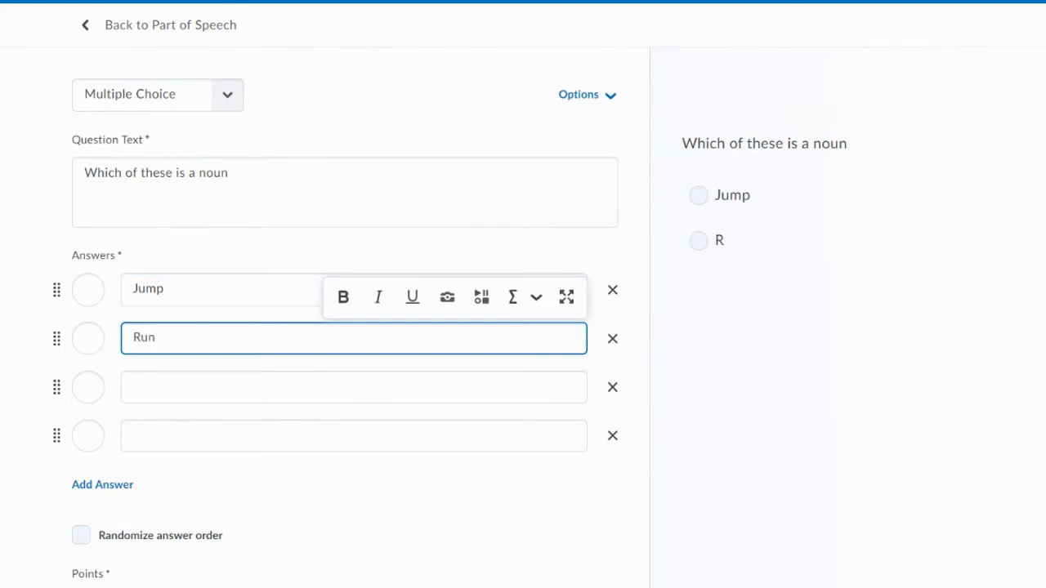
click(232, 387)
text(And)
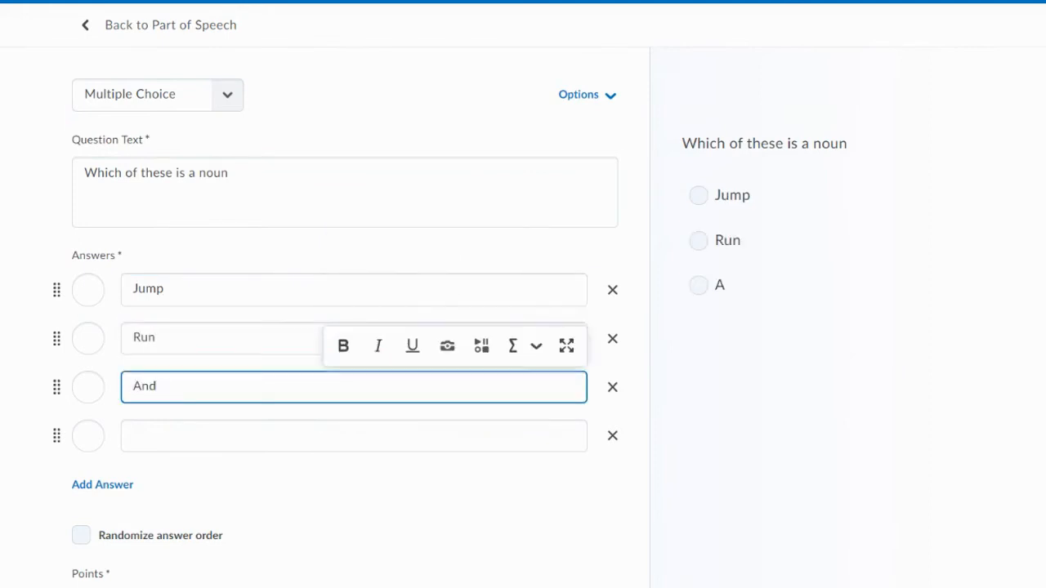
click(232, 435)
text(Girl)
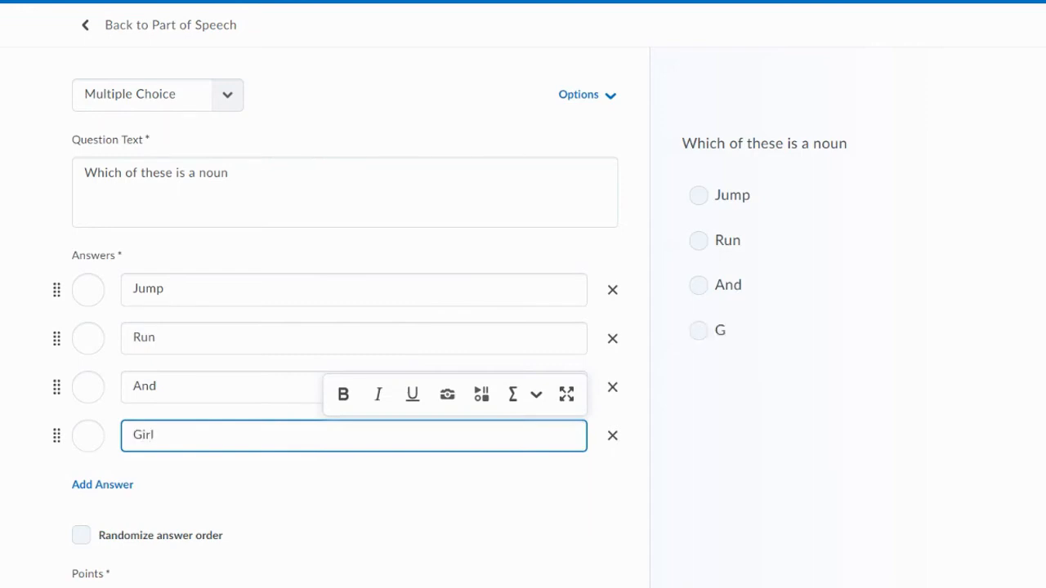
click(88, 435)
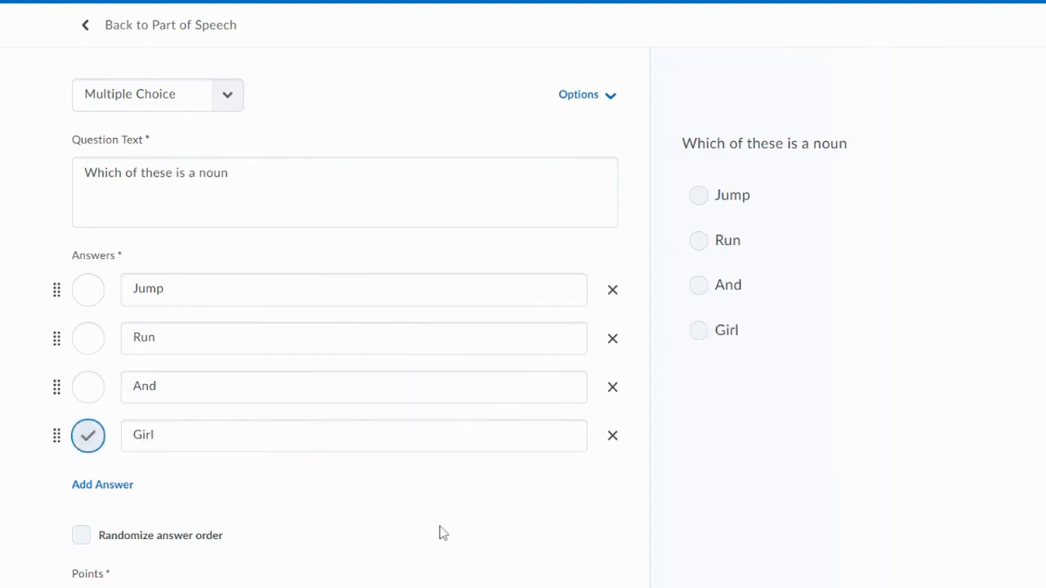
- Add a hint to the question reading "A noun is a person, place or thing"
click(624, 113)
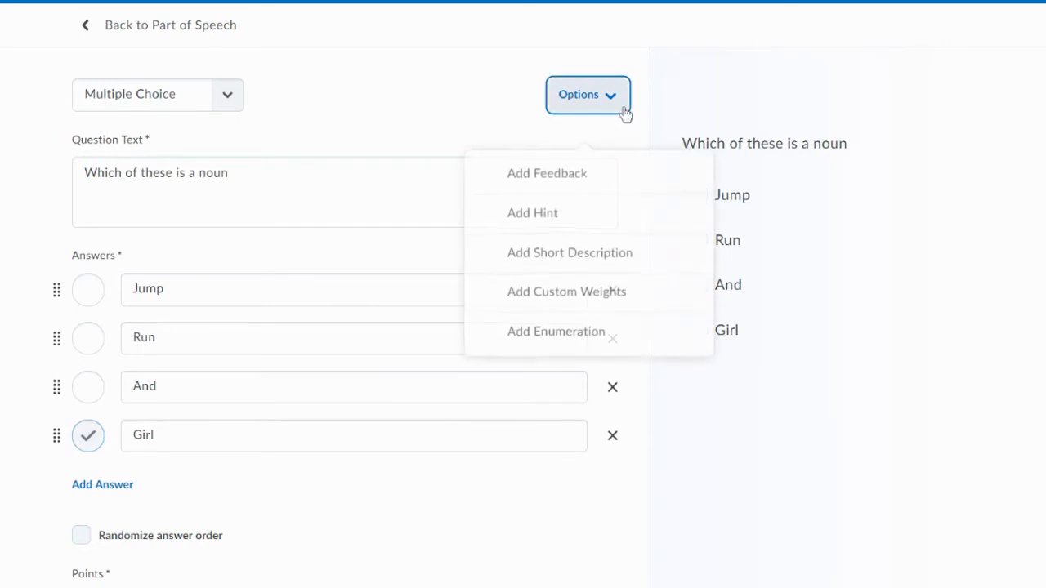
click(583, 216)
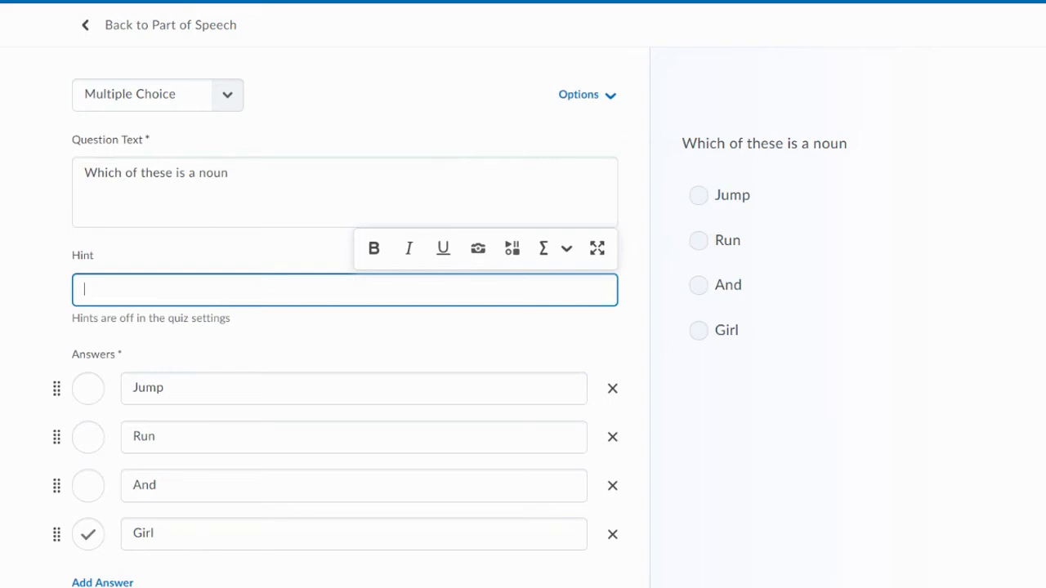
text(H)
key(BackSpace)
text(A noun is a person pl)
key(BackSpace)
key(BackSpace)
key(BackSpace)
text(, place or thing)
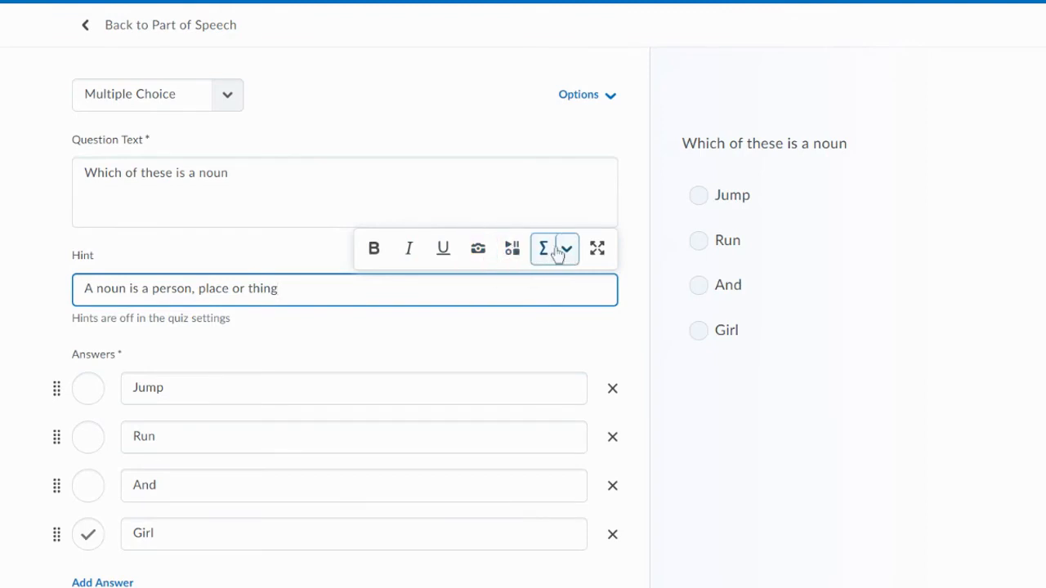
- Randomize the answer order of the multiple choice question and save the question
scroll(572, 389, down, 3)
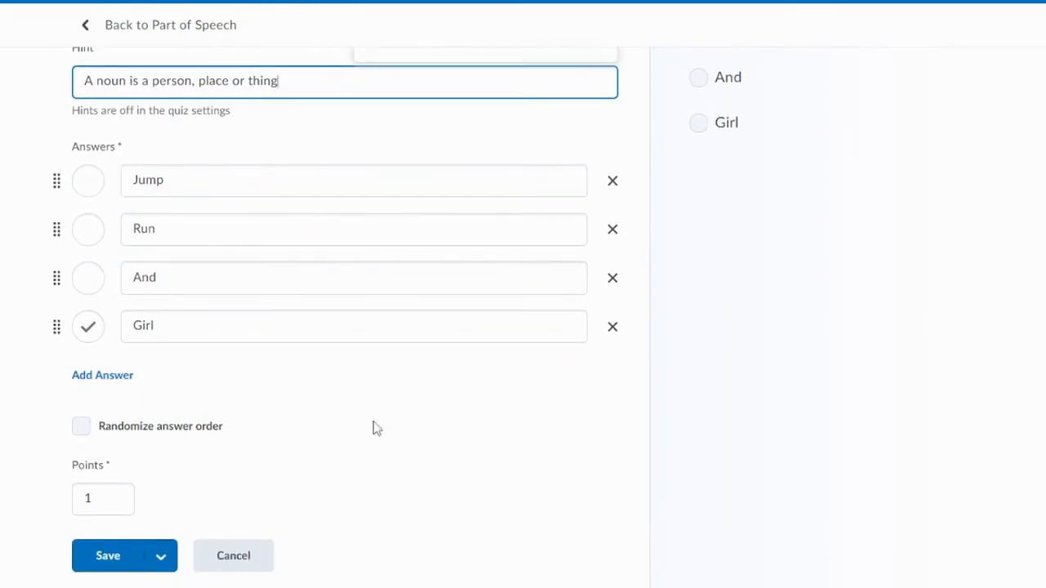
click(81, 429)
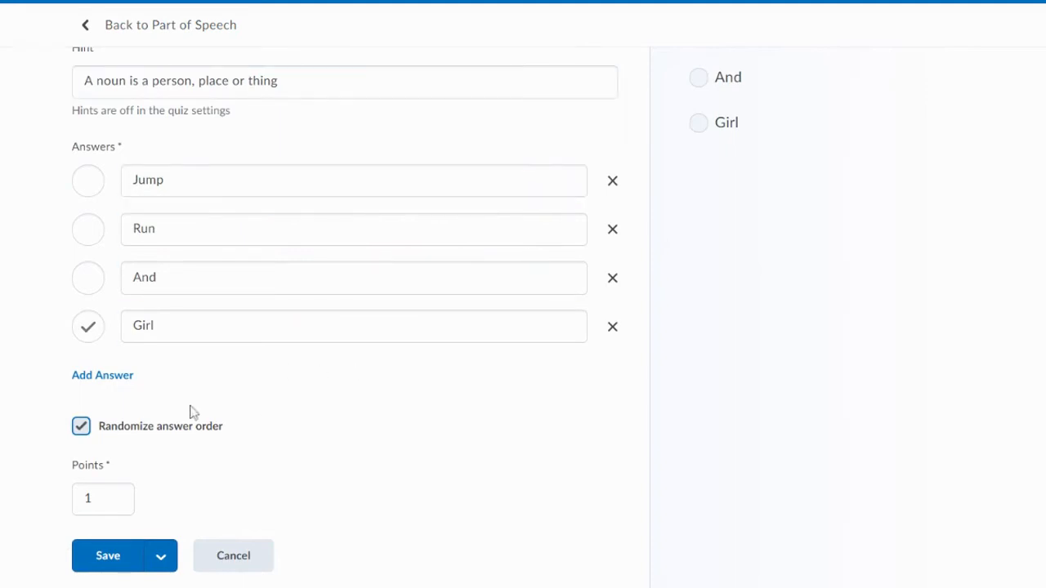
click(116, 564)
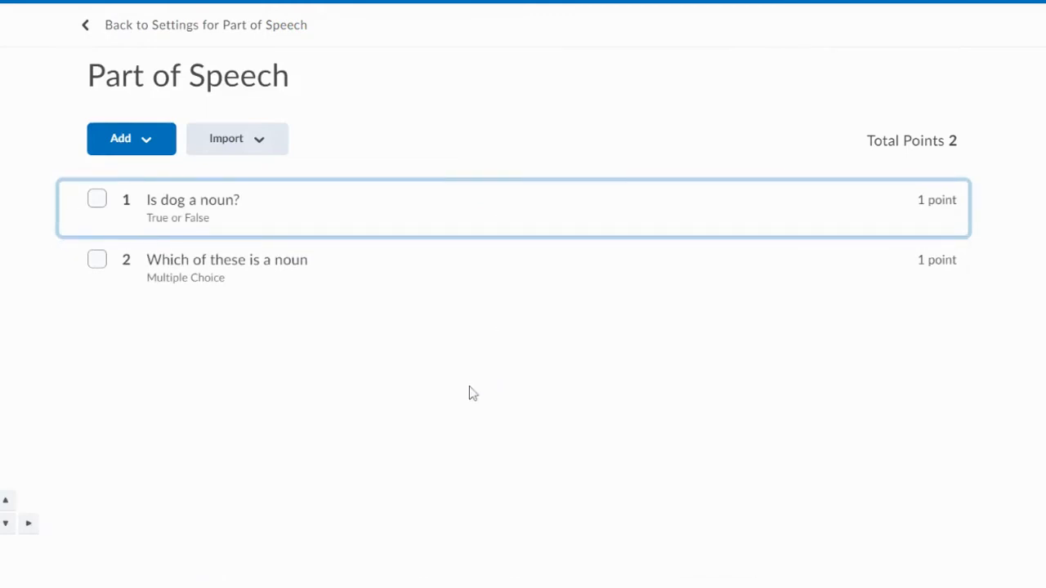
- Return to the settings of the Part of Speech quiz and allow hints in its optional advanced properties
click(116, 30)
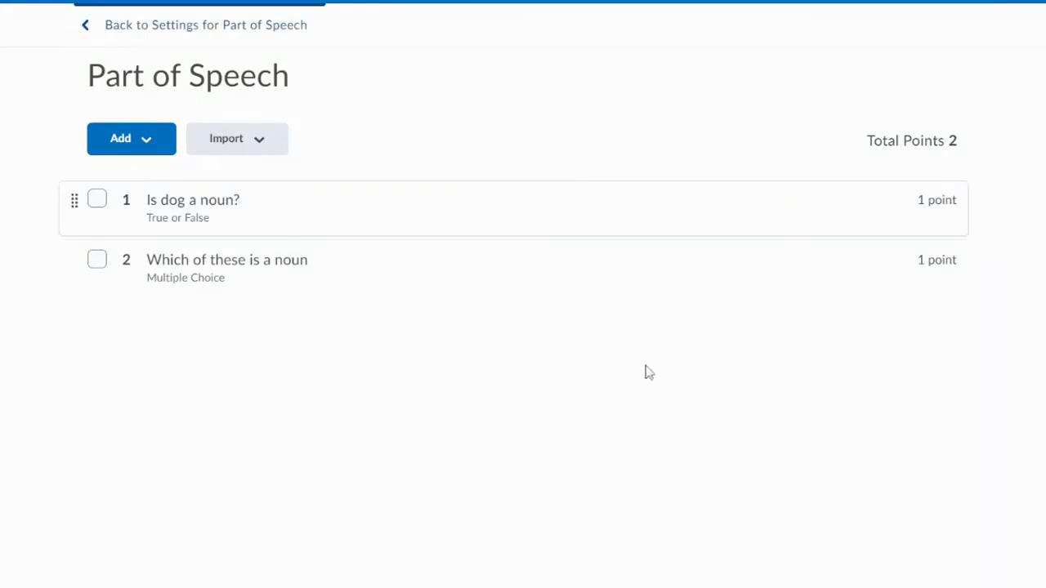
scroll(653, 422, down, 4)
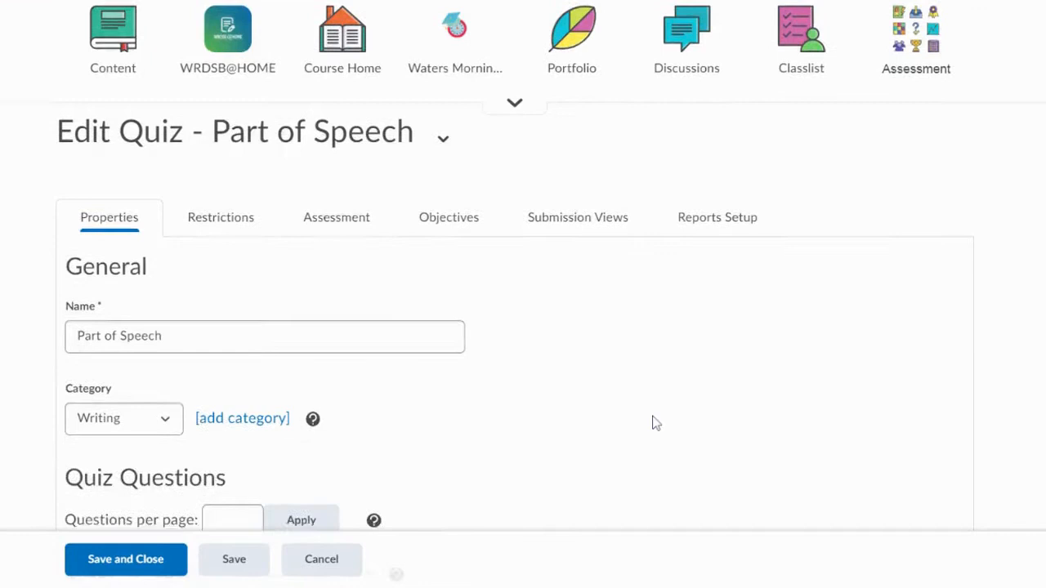
scroll(631, 408, down, 3)
scroll(631, 409, down, 3)
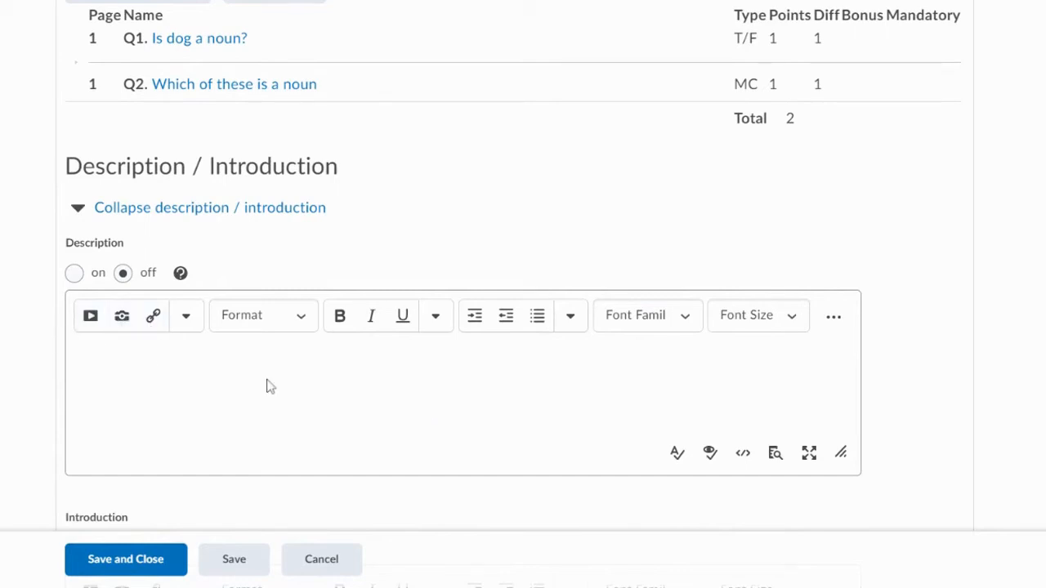
scroll(266, 384, down, 5)
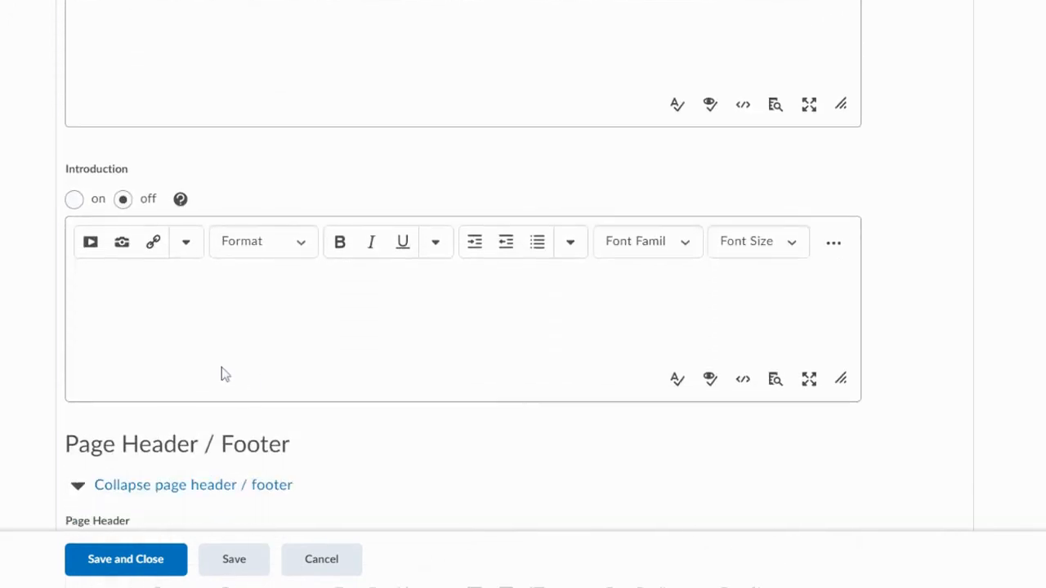
scroll(493, 365, down, 3)
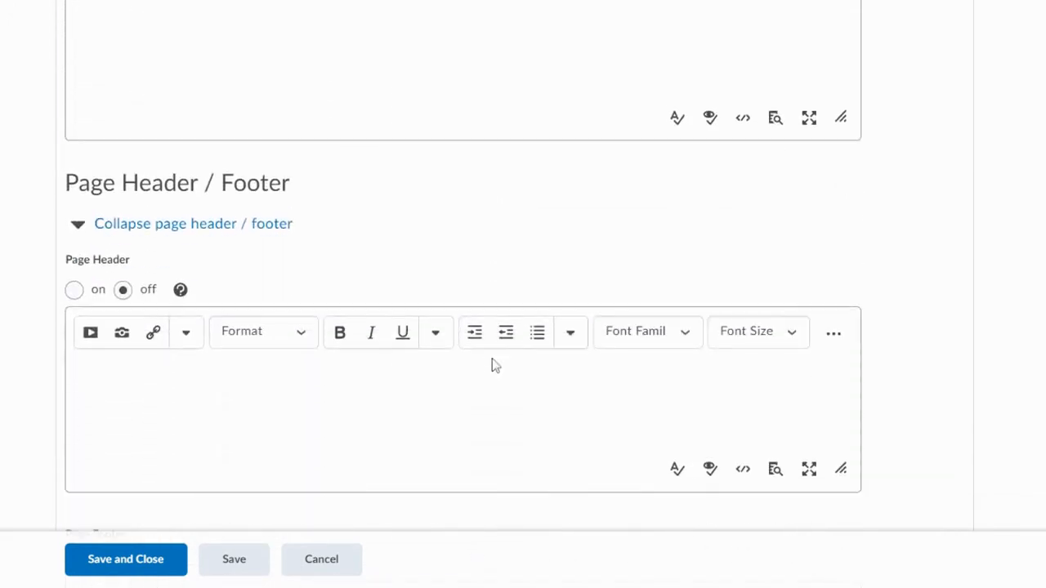
scroll(493, 364, down, 7)
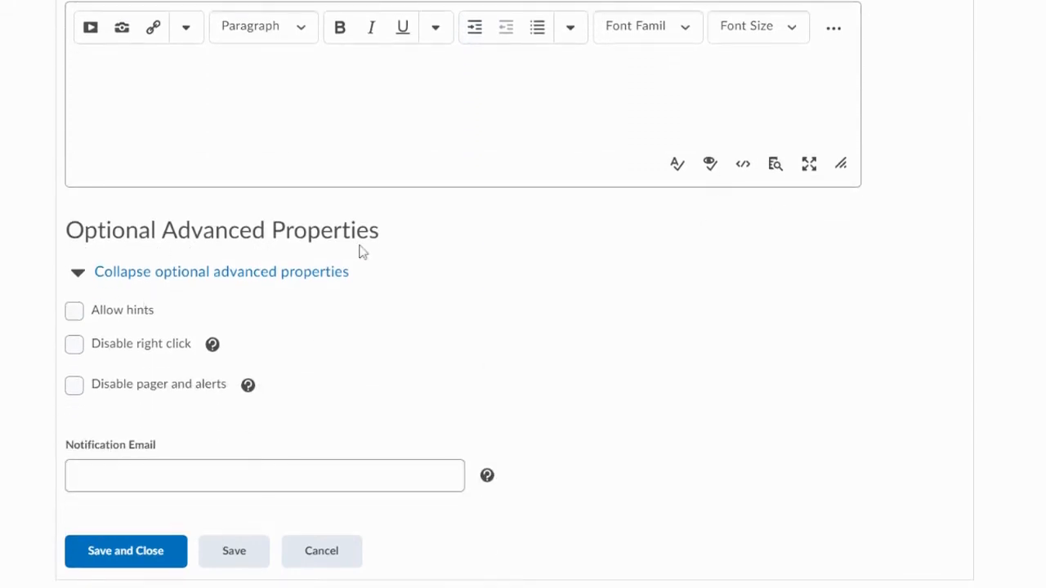
click(75, 311)
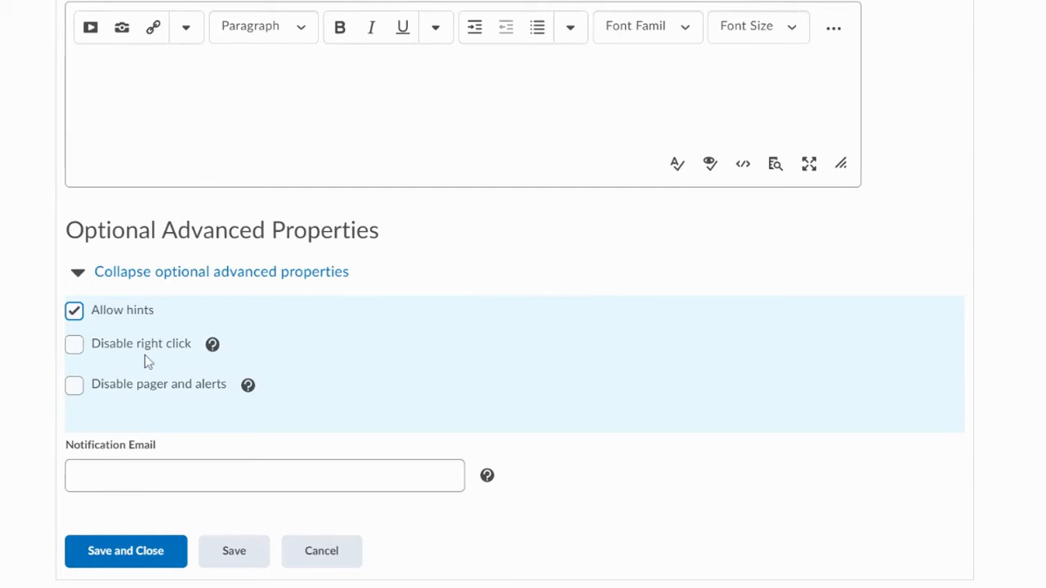
click(214, 475)
click(386, 454)
- Make the quiz visible to users in its restrictions
scroll(387, 454, up, 5)
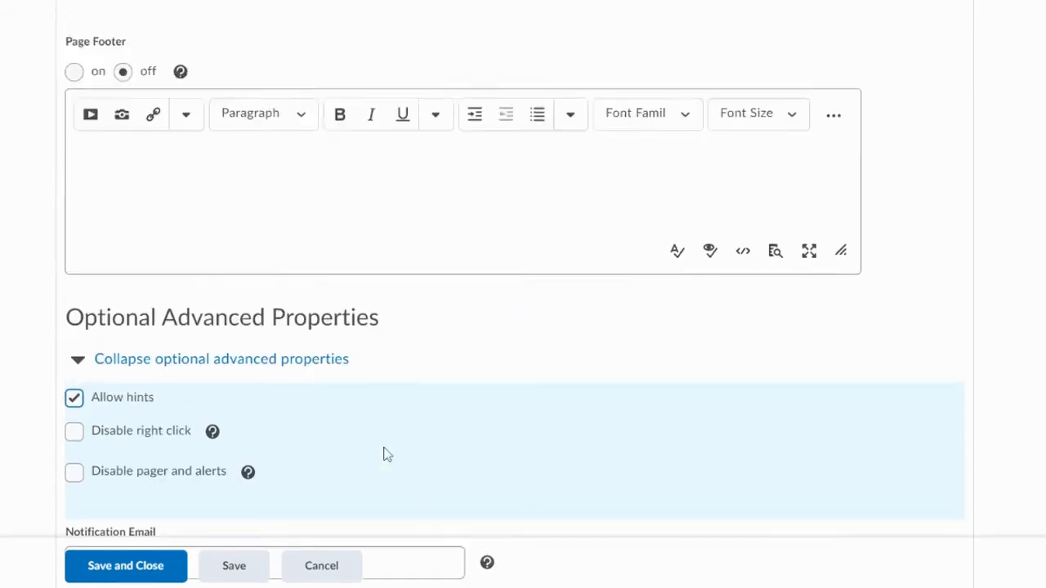
scroll(384, 455, up, 15)
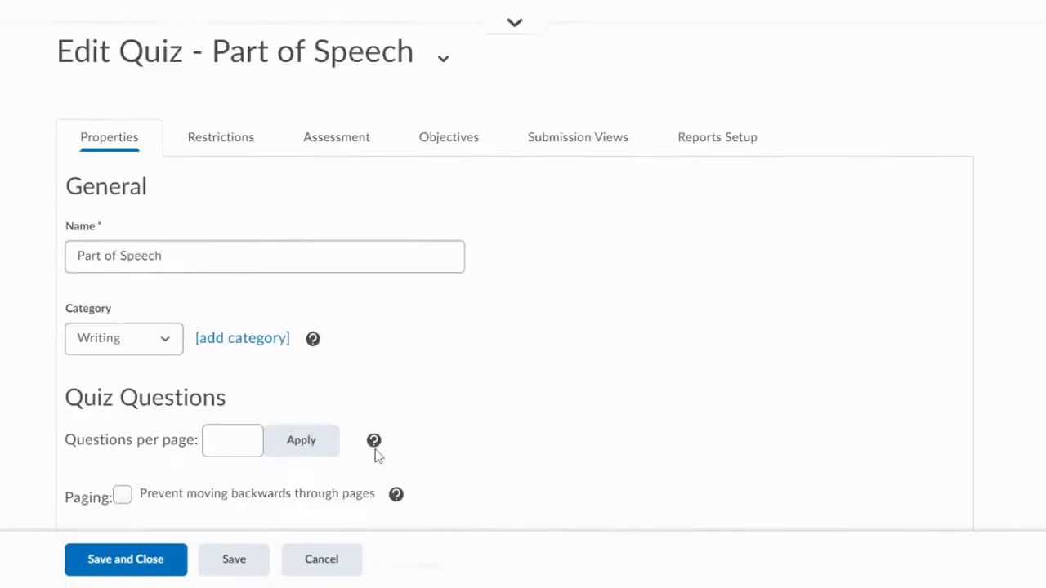
click(239, 312)
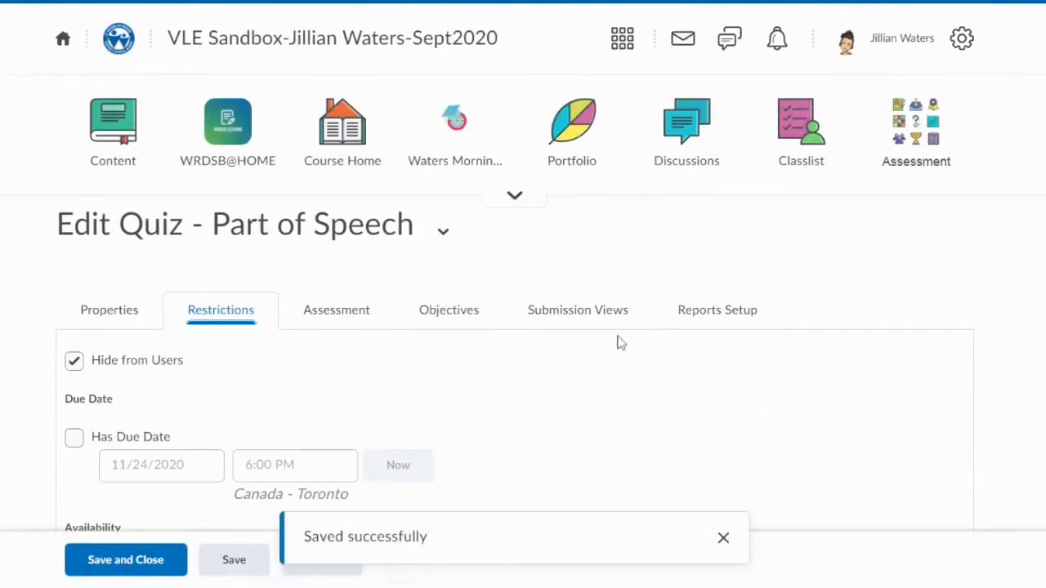
scroll(618, 344, down, 2)
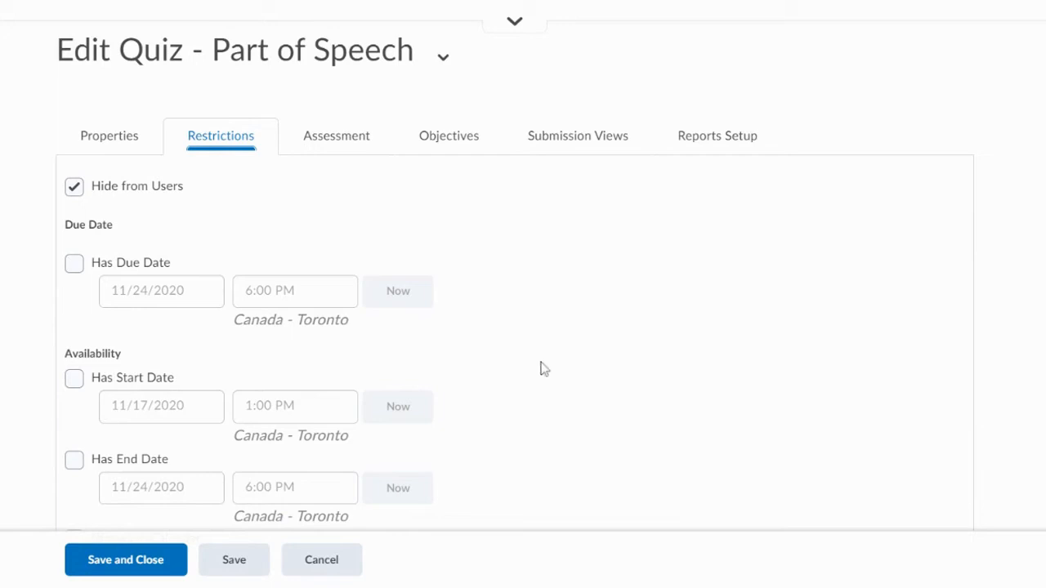
click(75, 195)
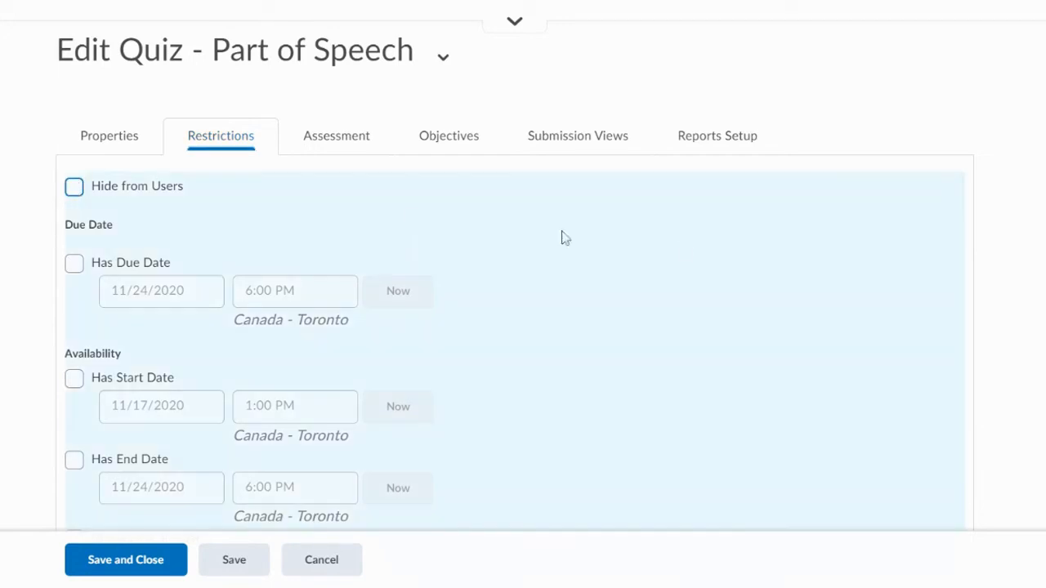
- Review the quiz's availability dates, release conditions, timing, and special access settings
scroll(686, 249, down, 3)
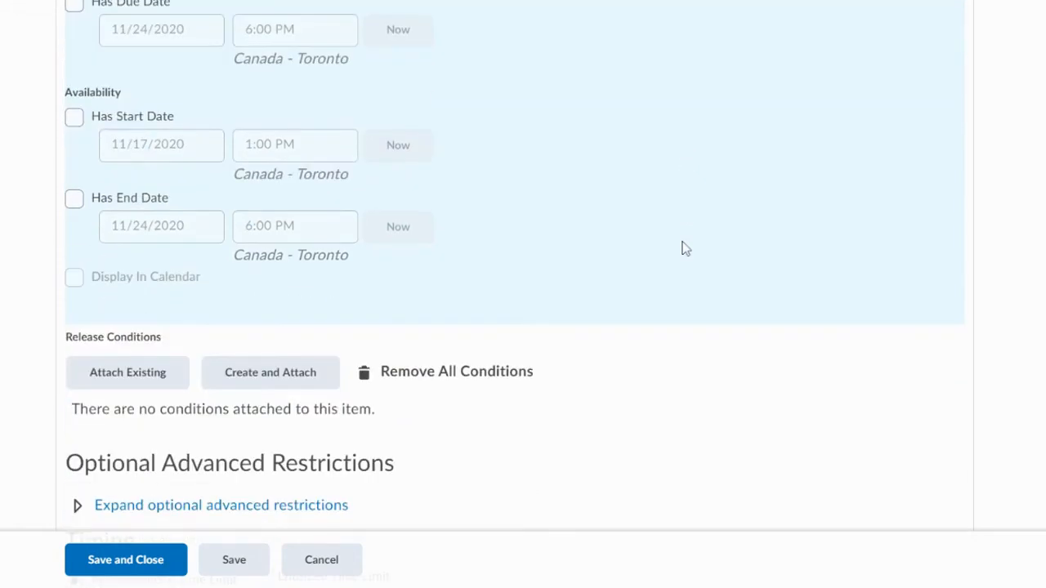
scroll(685, 248, down, 1)
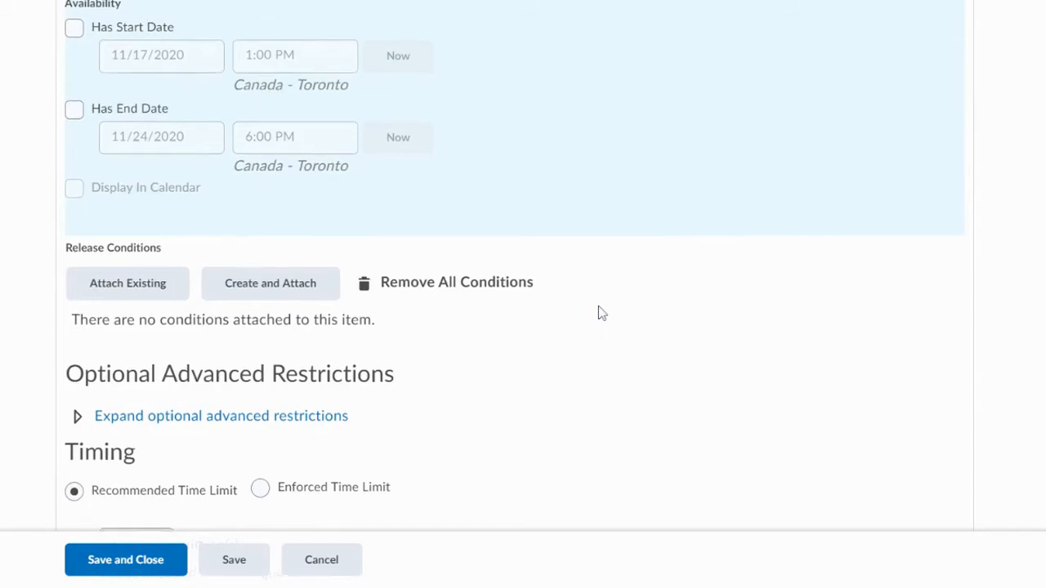
scroll(599, 311, down, 1)
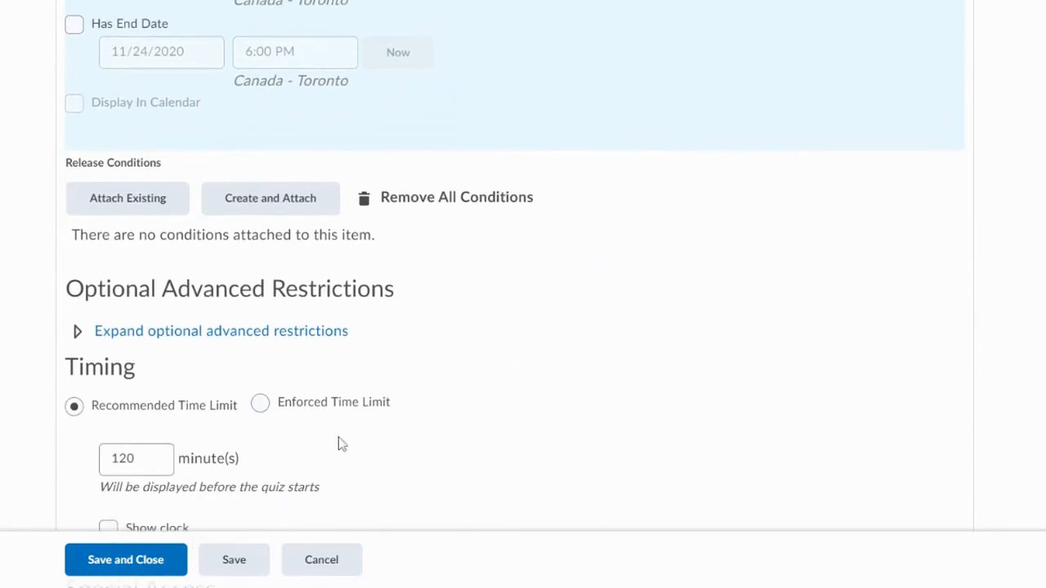
scroll(340, 443, down, 1)
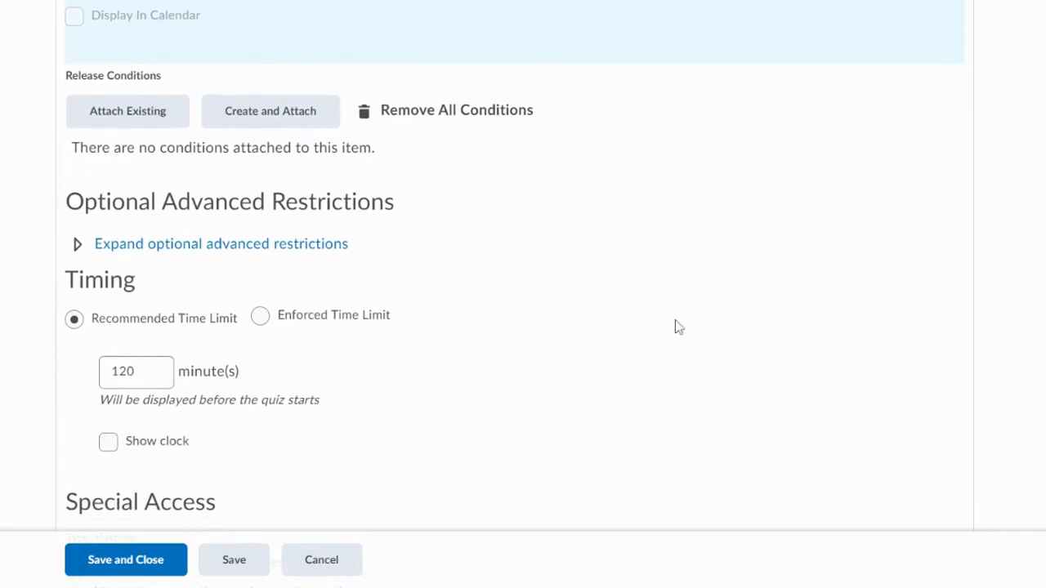
scroll(677, 327, down, 2)
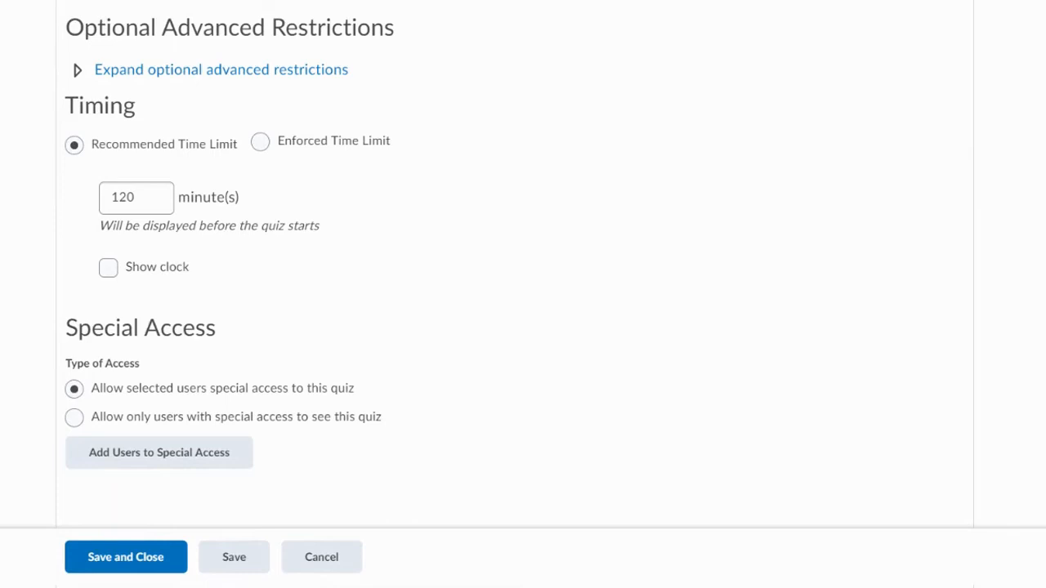
scroll(413, 428, down, 1)
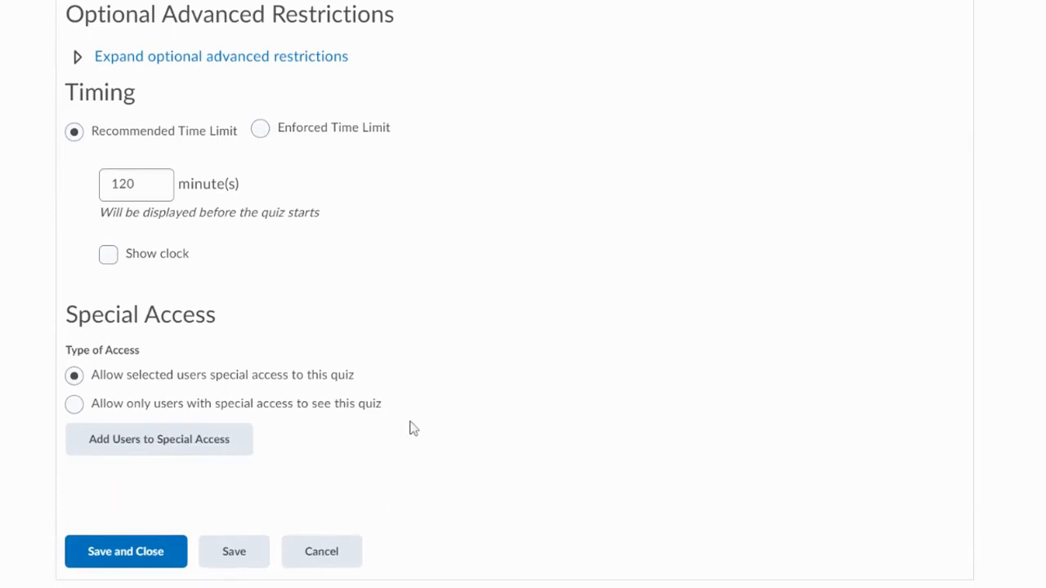
scroll(412, 419, up, 15)
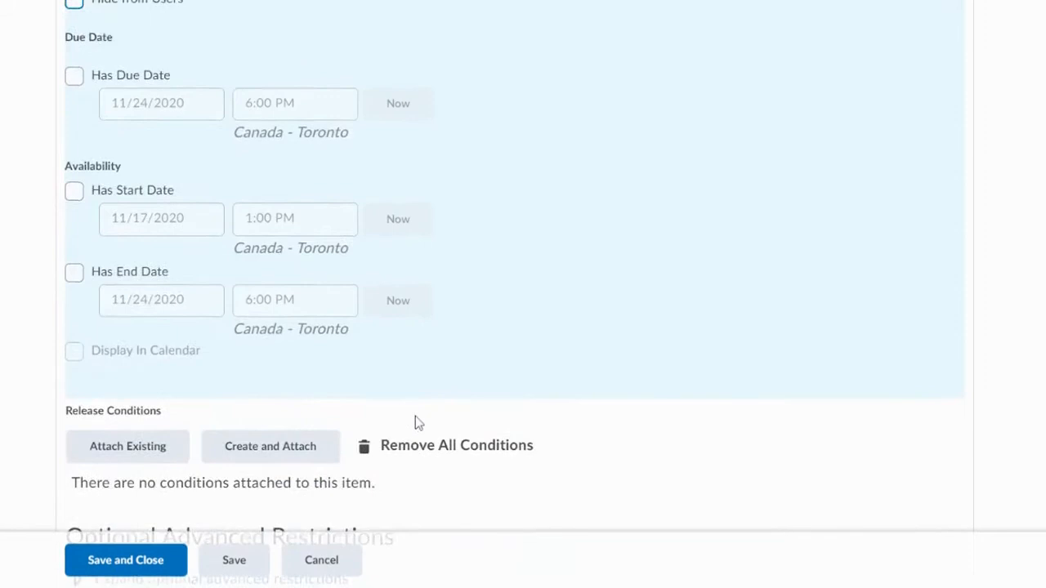
- In the quiz's assessment settings, allow attempts to be set as graded immediately upon completion
click(337, 319)
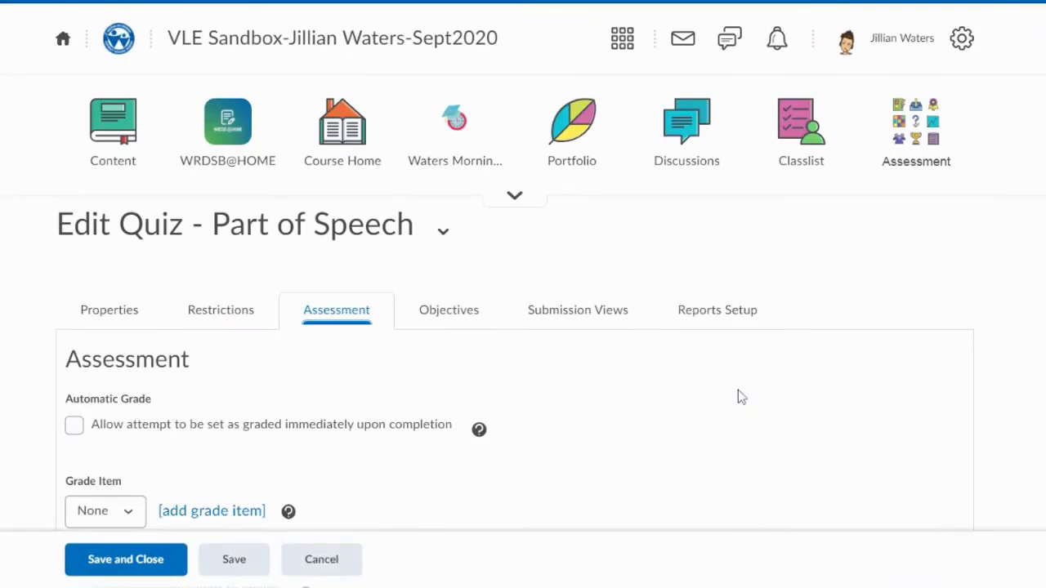
scroll(738, 397, down, 1)
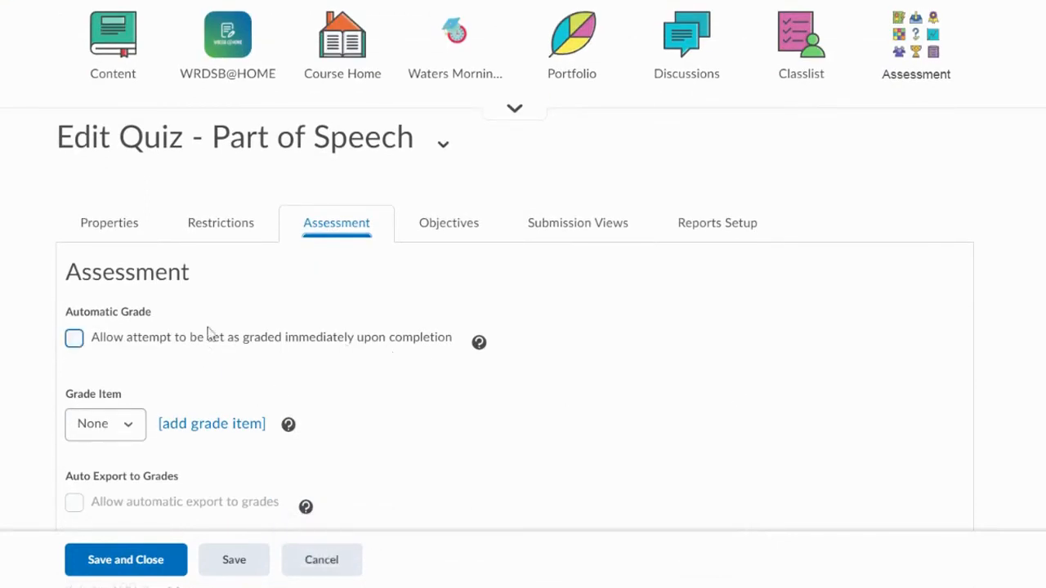
click(74, 338)
- Add a new grade item for the quiz named "Parts of Speech Quiz" with the short name "Parts of Speech"
scroll(431, 362, down, 1)
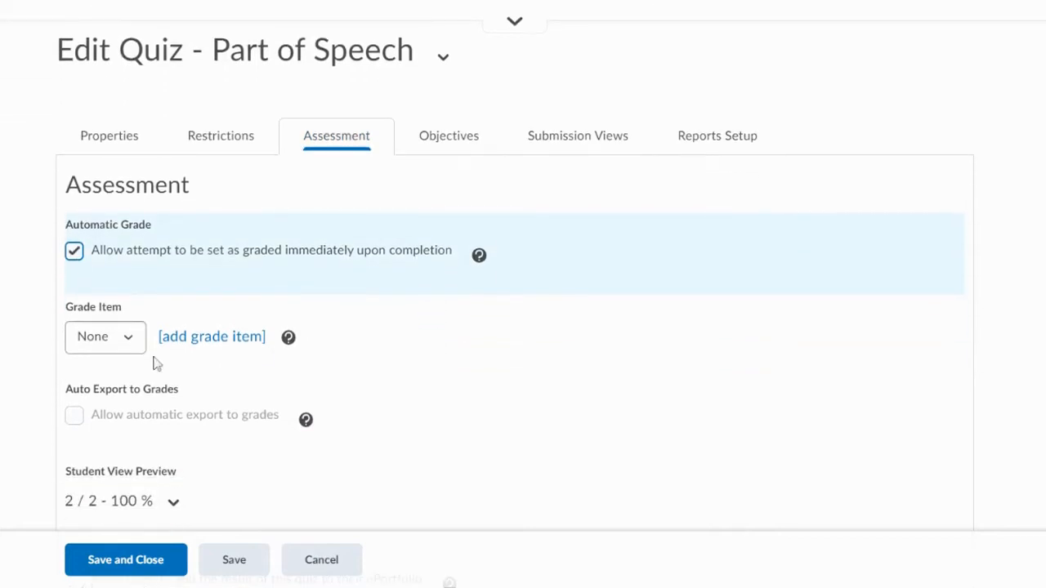
click(129, 347)
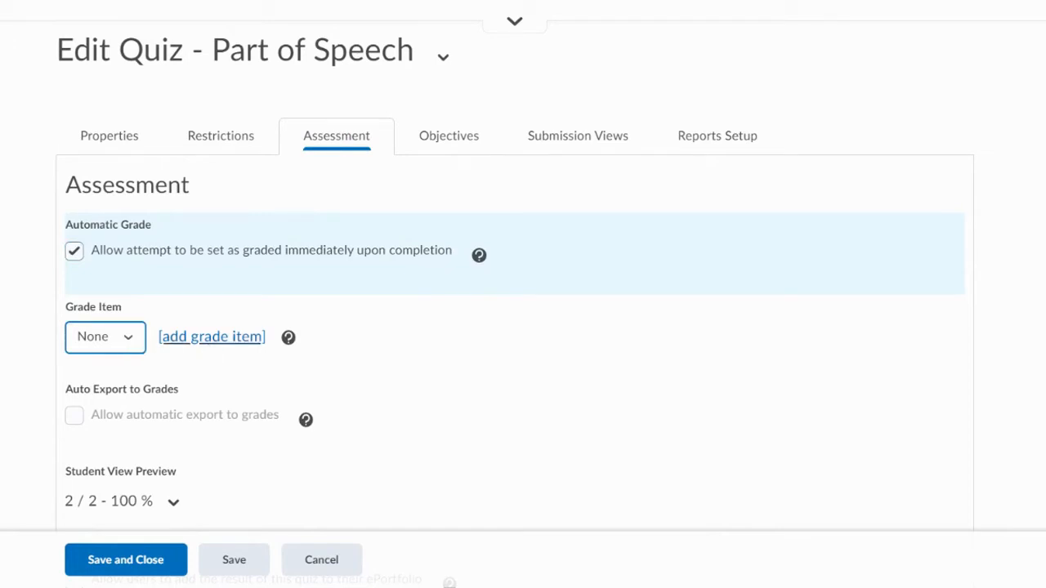
click(211, 342)
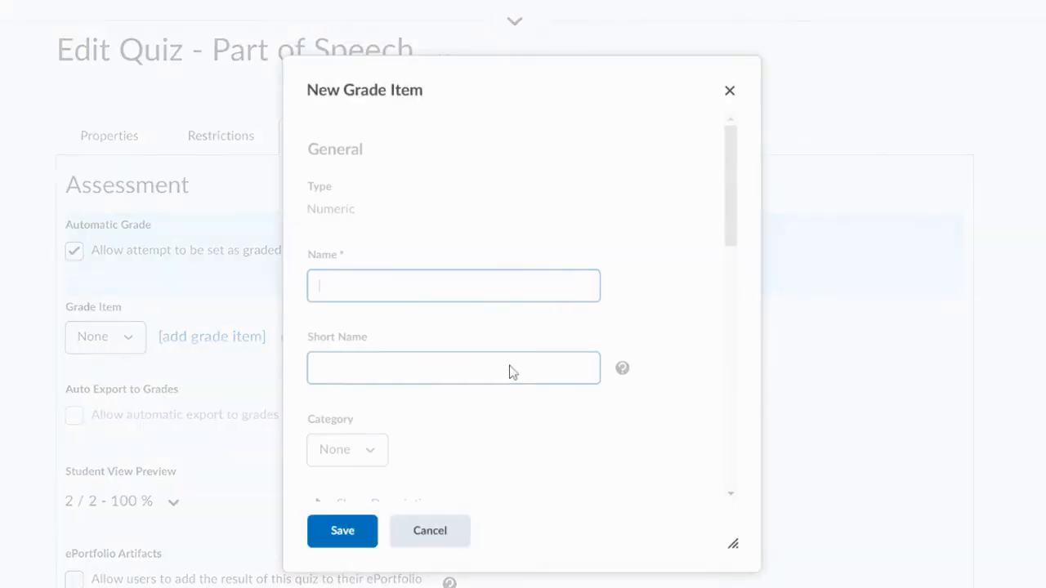
text(Parts of Speech Quiz)
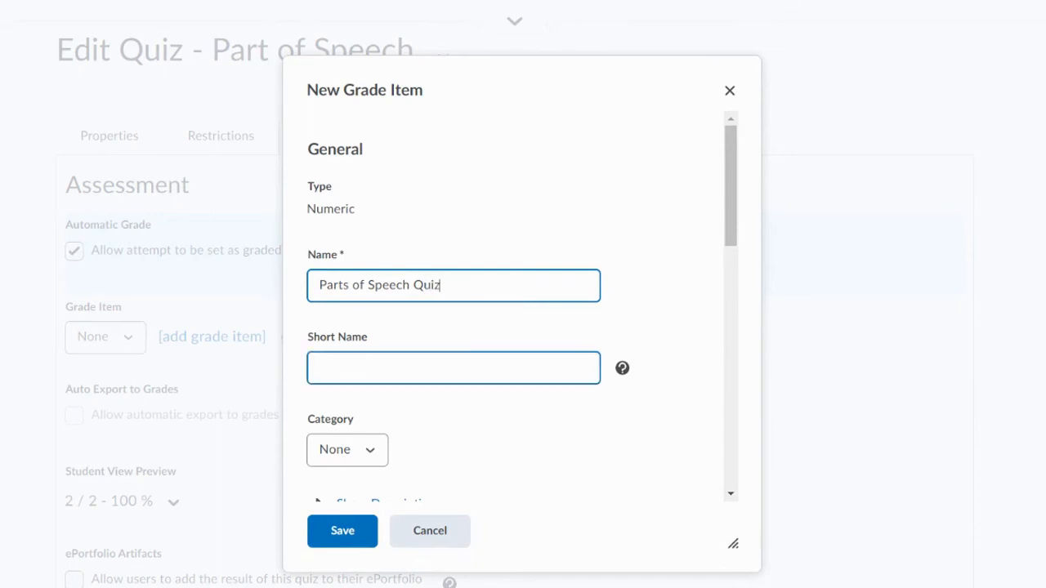
drag(319, 285, 410, 285)
key(ctrl+c)
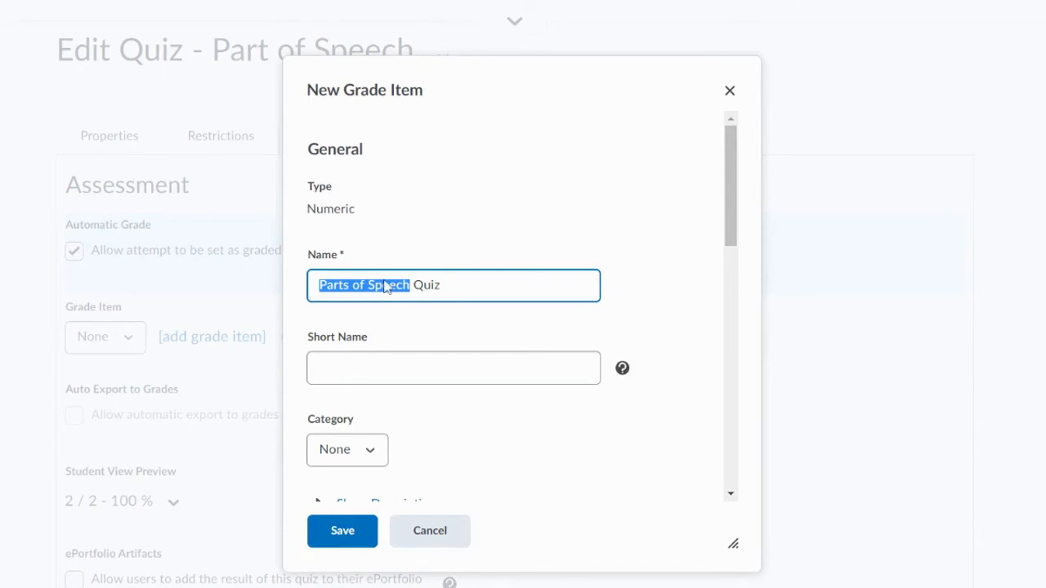
click(353, 379)
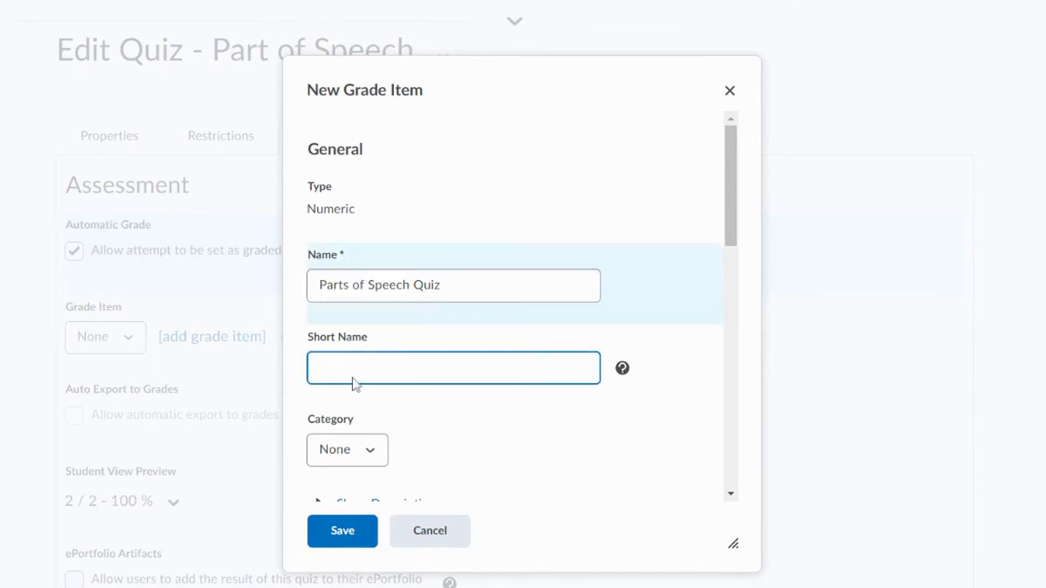
key(ctrl+v)
- Set the new grade item's maximum points to 2
click(373, 449)
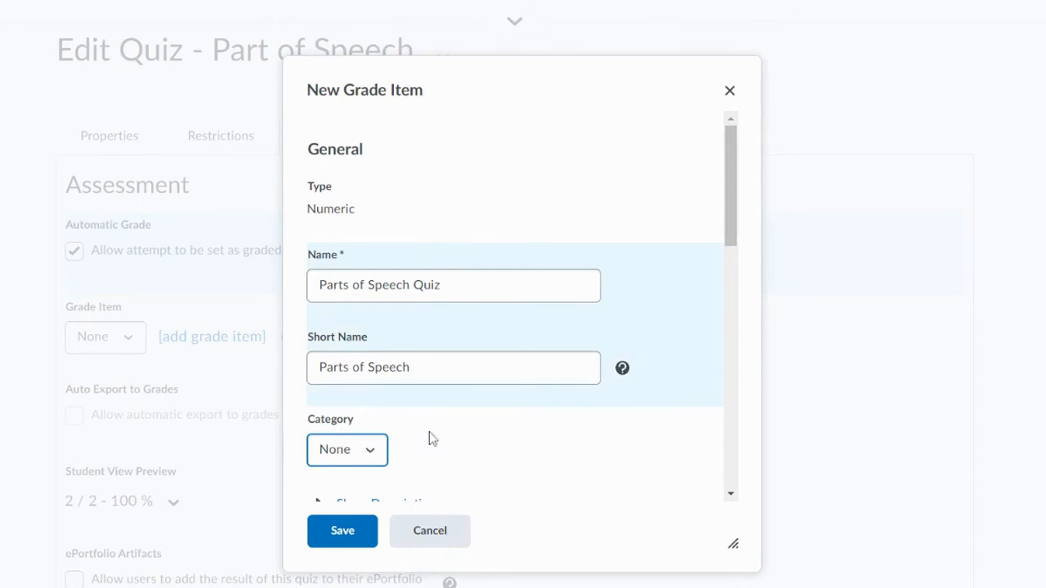
scroll(549, 384, down, 1)
click(552, 385)
scroll(553, 386, down, 2)
click(372, 346)
drag(368, 345, 303, 347)
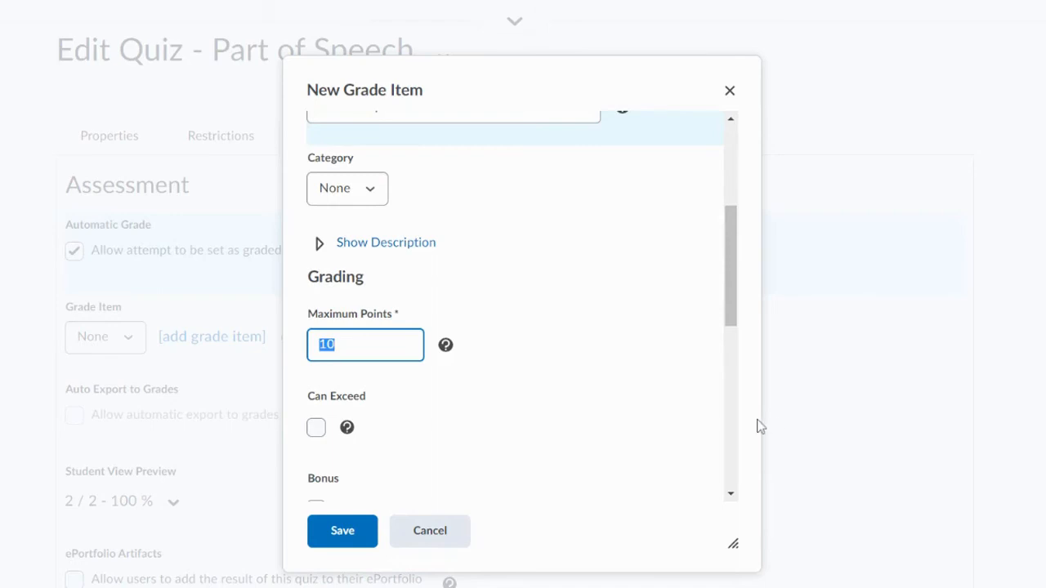
text(23)
scroll(596, 360, down, 2)
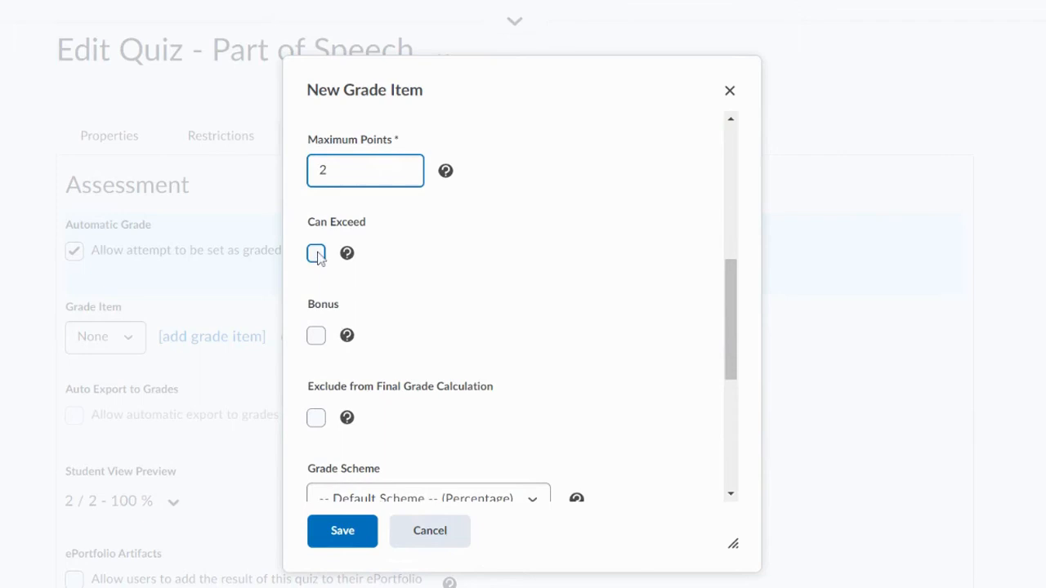
- Exclude the grade item from the final grade calculation and save it
scroll(481, 322, down, 1)
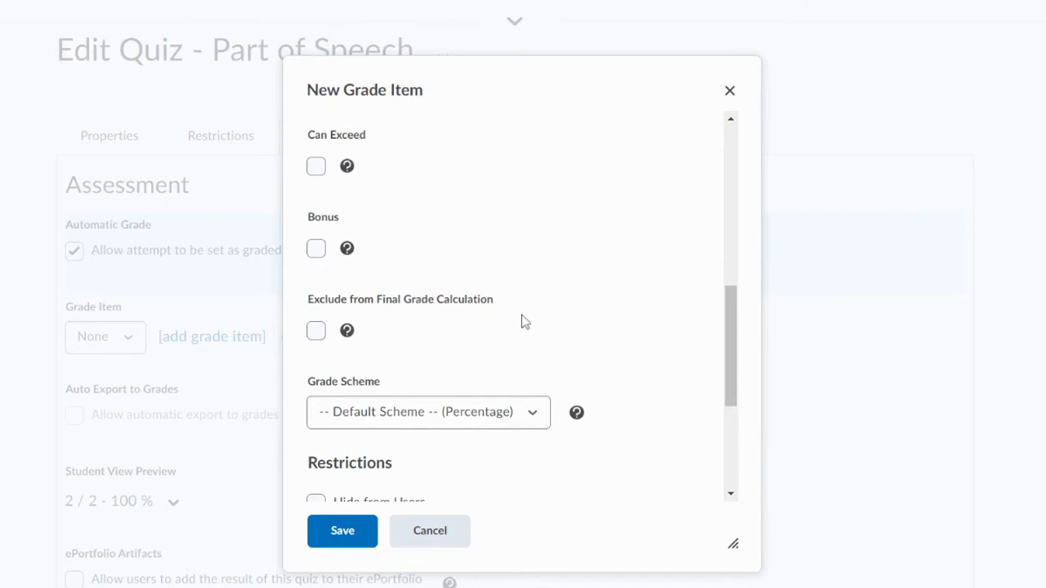
click(318, 330)
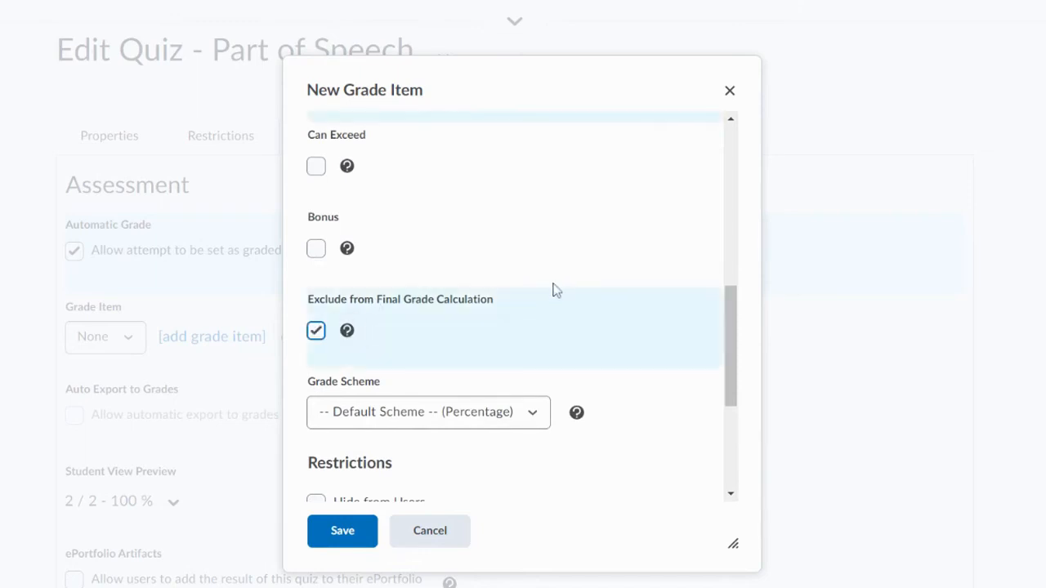
scroll(553, 290, down, 2)
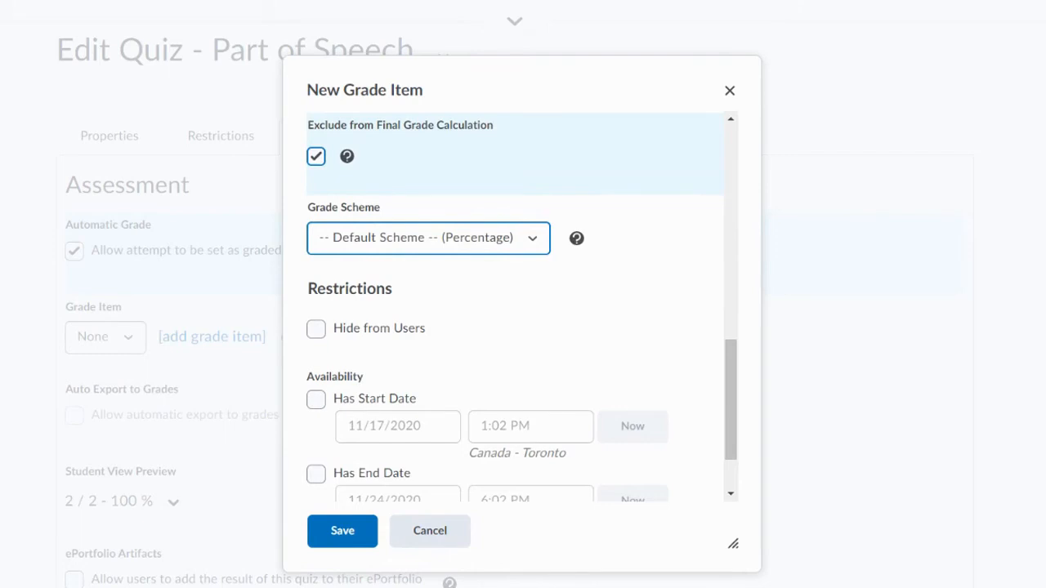
scroll(442, 255, down, 1)
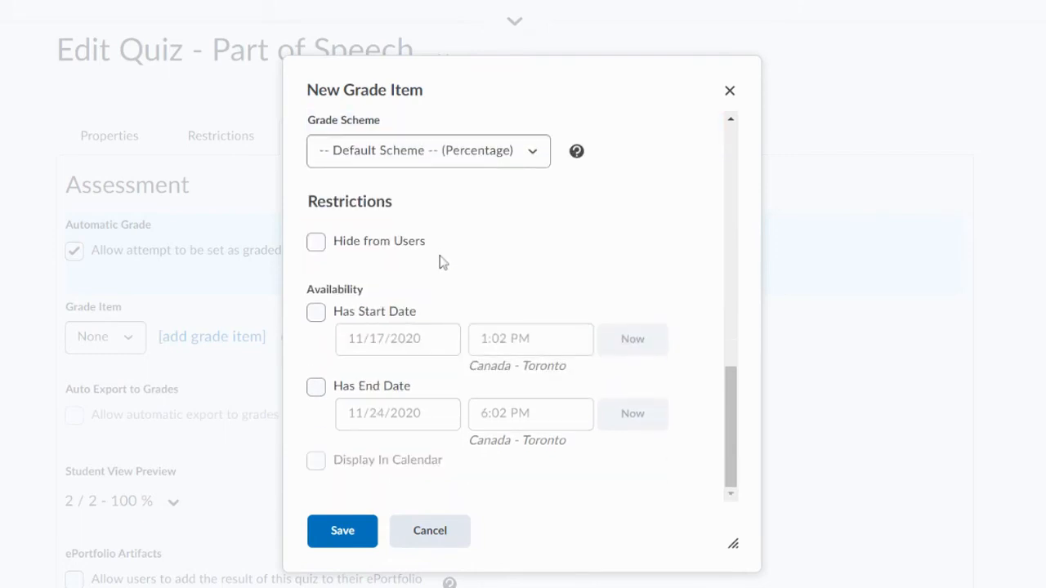
click(343, 531)
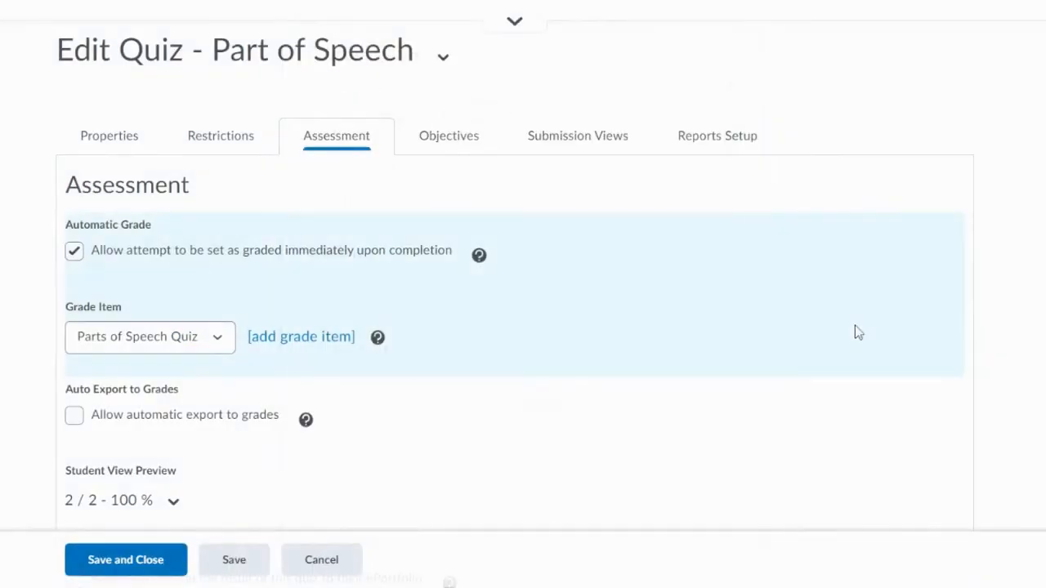
- Set the number of attempts allowed for the quiz to Unlimited
scroll(392, 264, down, 4)
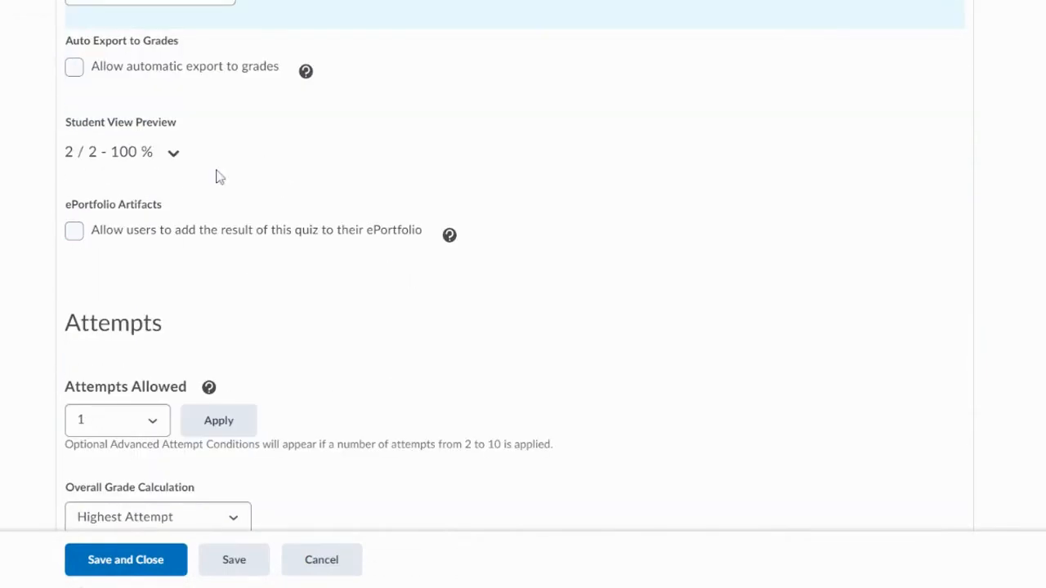
scroll(230, 245, down, 1)
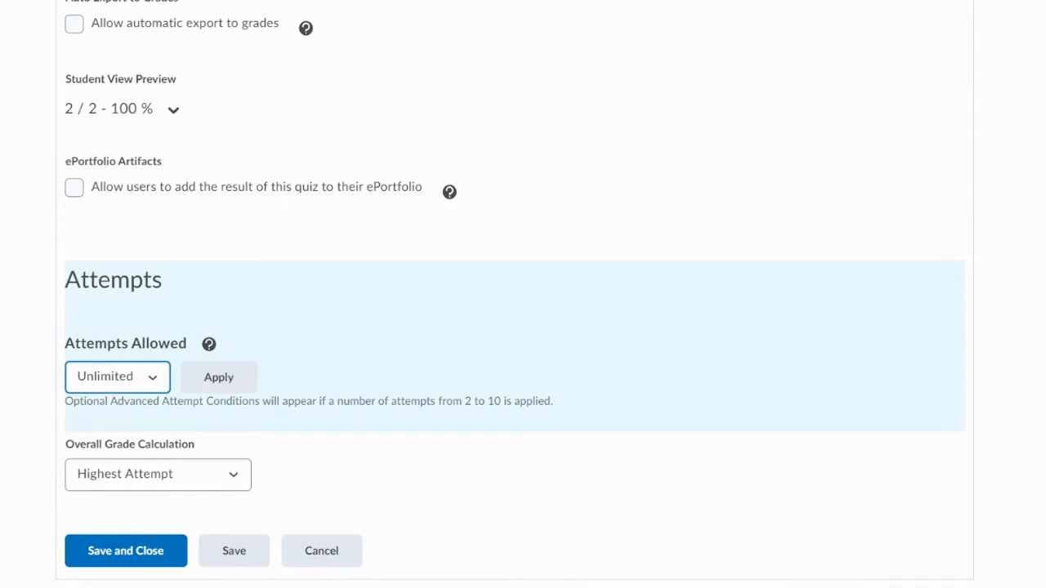
scroll(572, 305, up, 7)
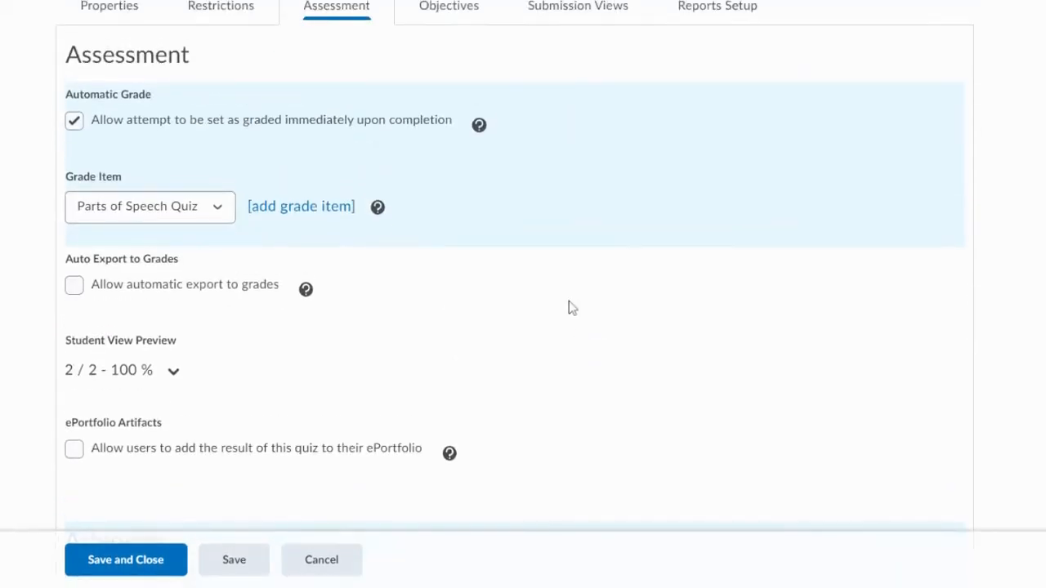
scroll(570, 310, down, 1)
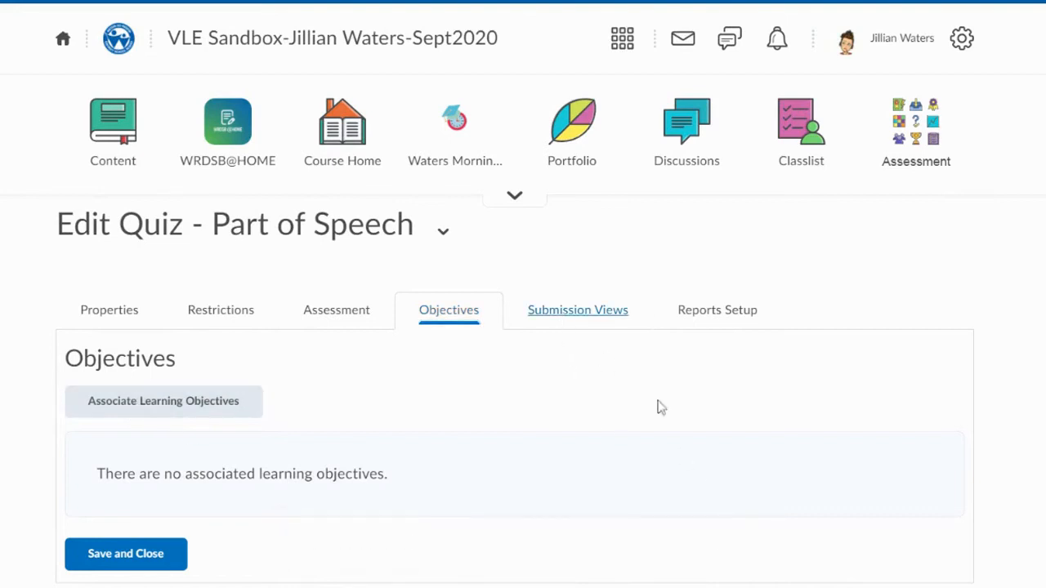
- Review the quiz's submission view settings and its general properties
click(645, 312)
scroll(644, 315, down, 1)
scroll(644, 315, down, 1)
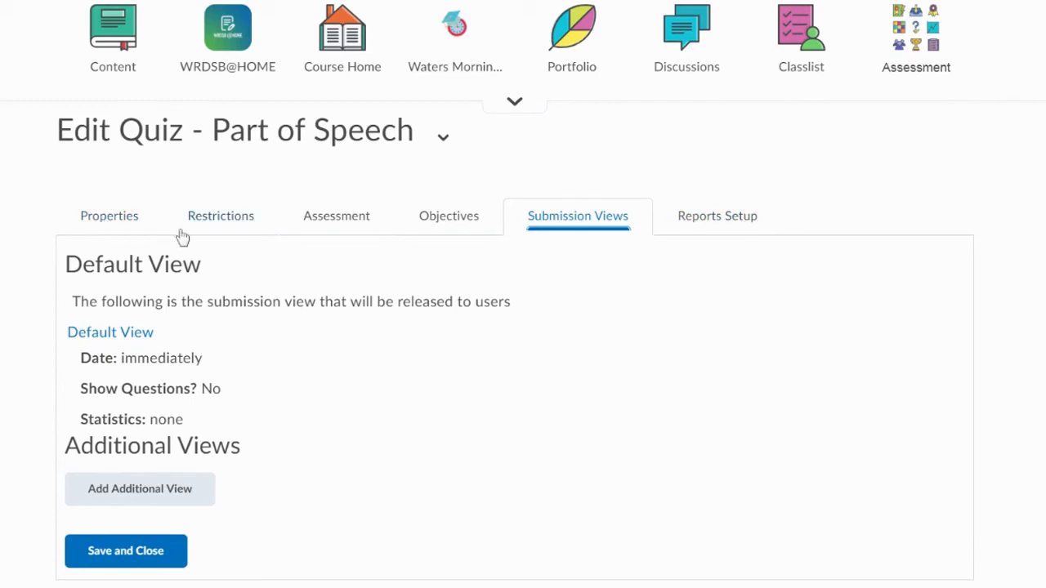
click(99, 227)
scroll(391, 354, down, 3)
scroll(390, 354, down, 10)
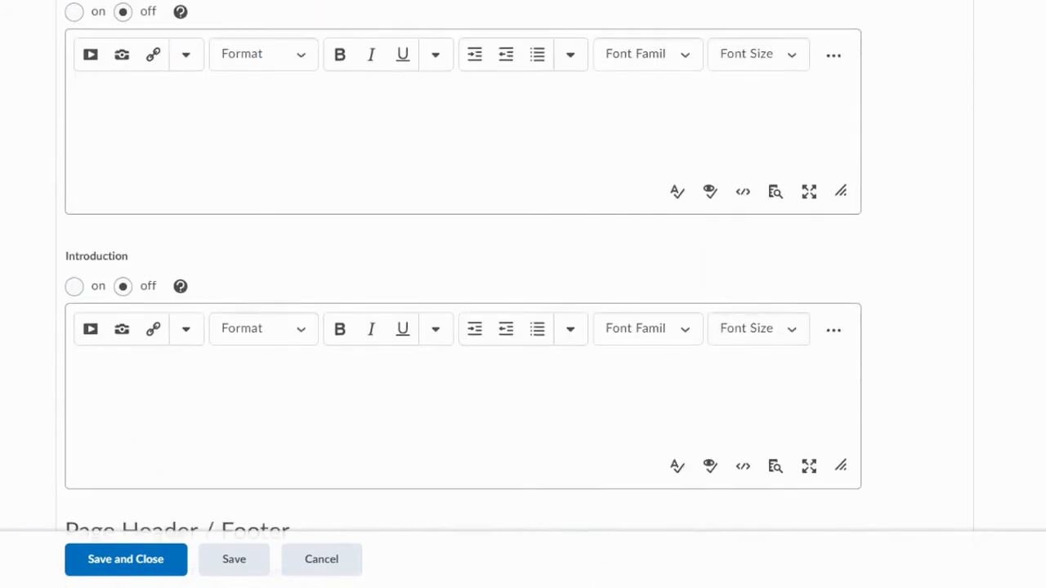
- Save and close the Part of Speech quiz settings and dismiss the notification
click(151, 564)
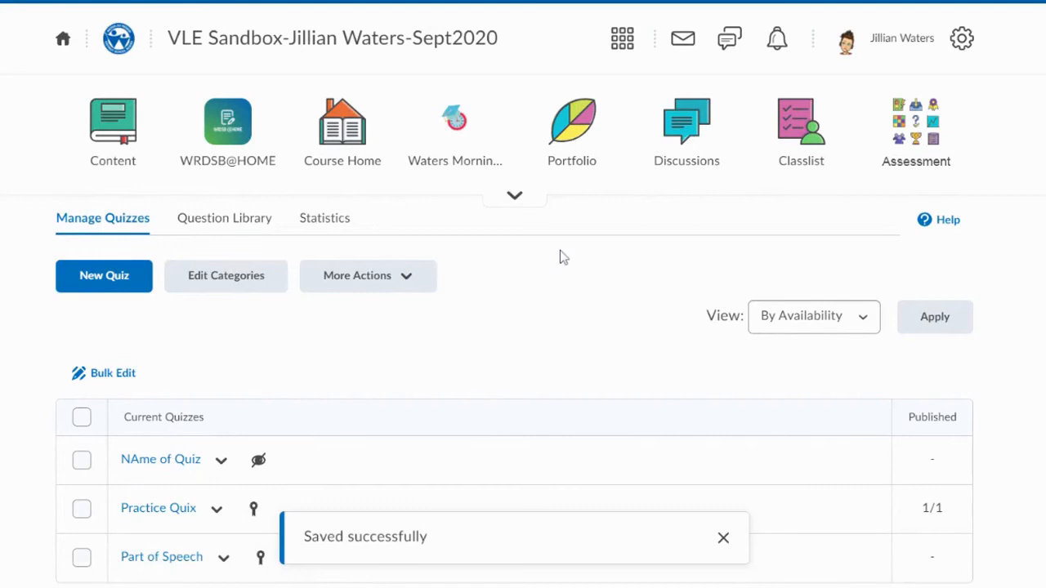
scroll(561, 255, down, 1)
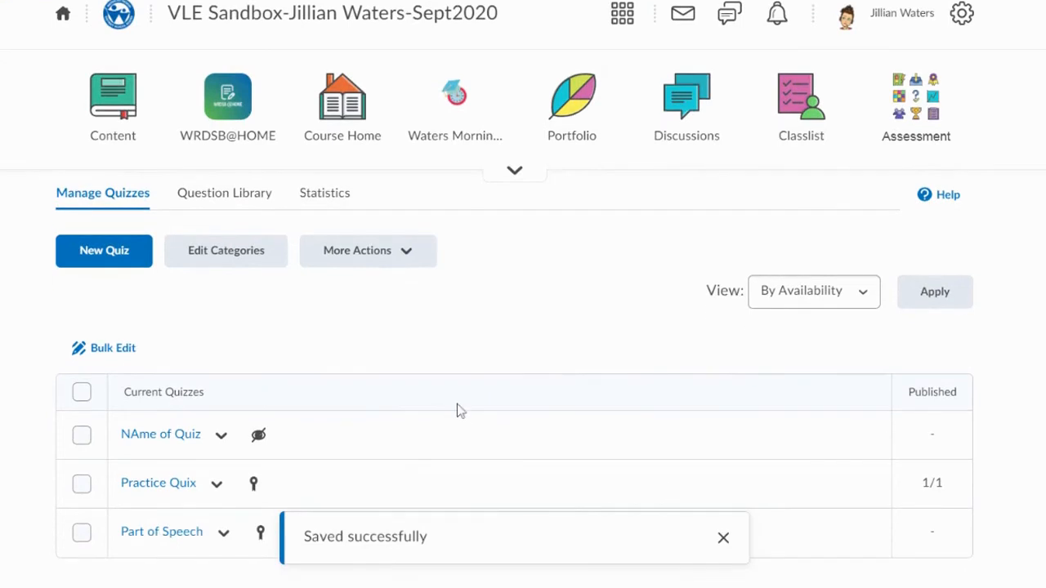
click(731, 543)
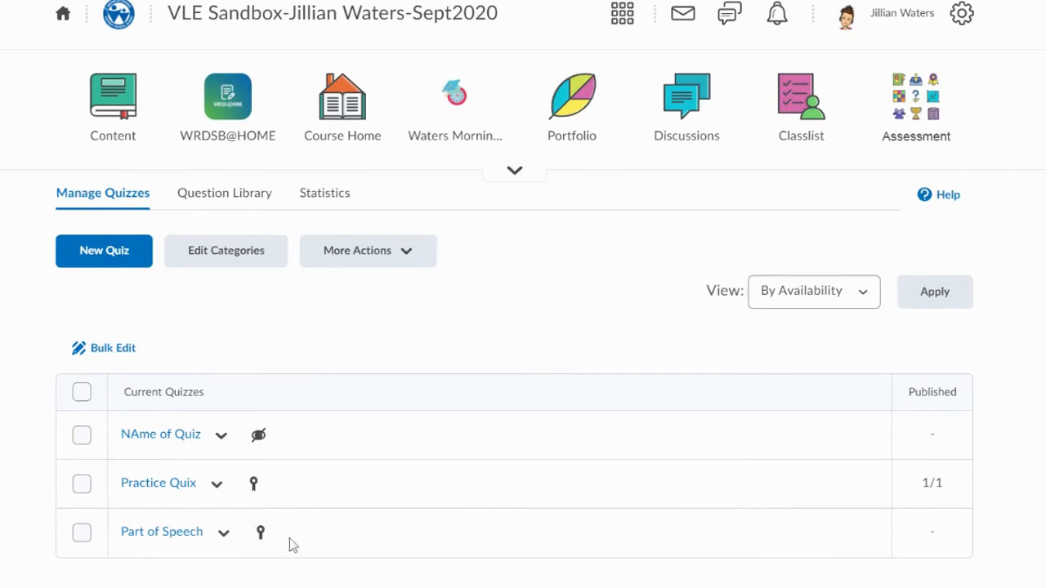
click(229, 544)
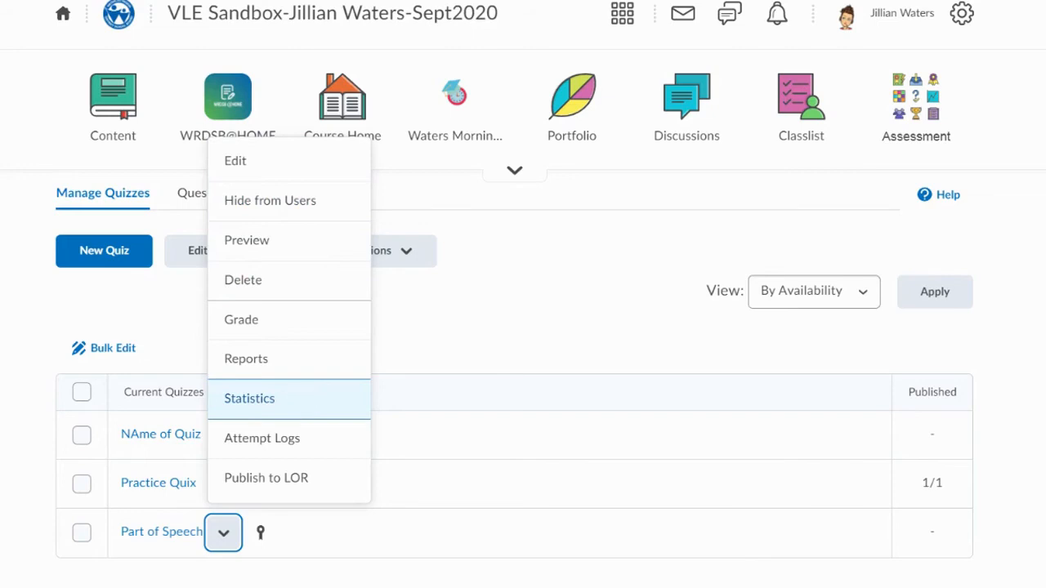
click(415, 358)
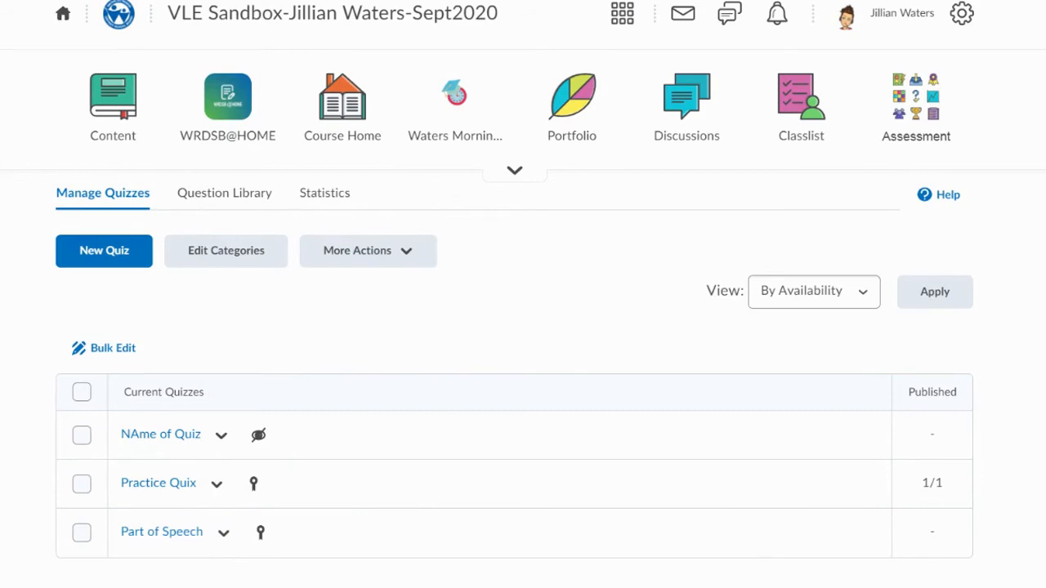
- Add the existing Part of Speech quiz to the Practice Unit in the course content and make it visible
scroll(416, 357, up, 1)
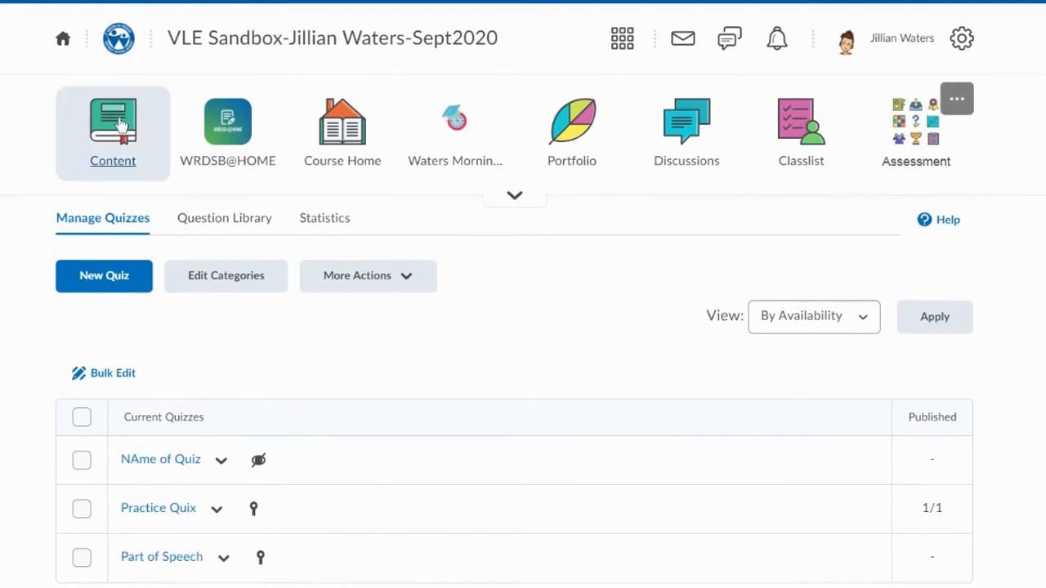
click(120, 122)
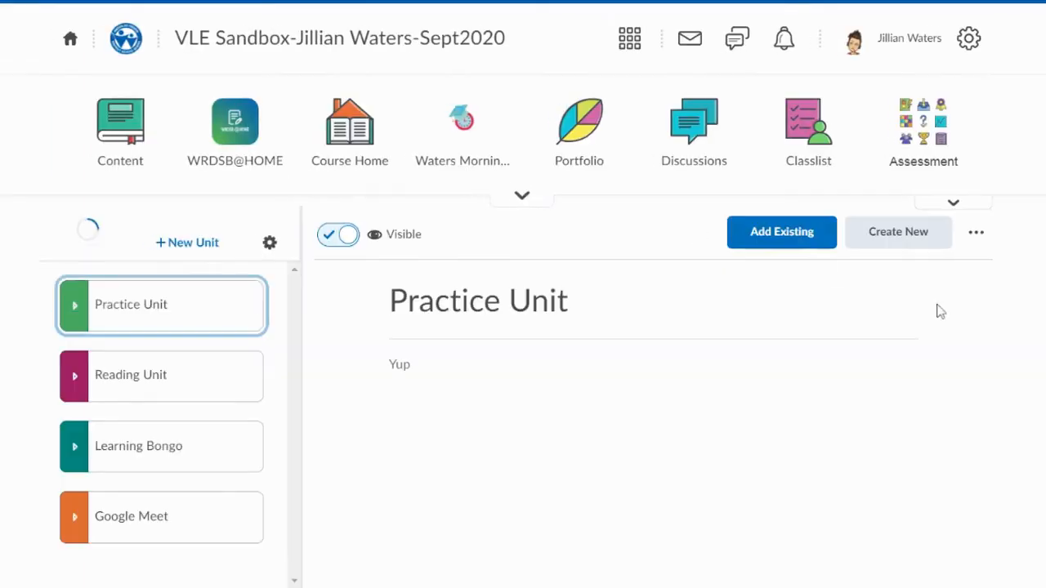
click(154, 303)
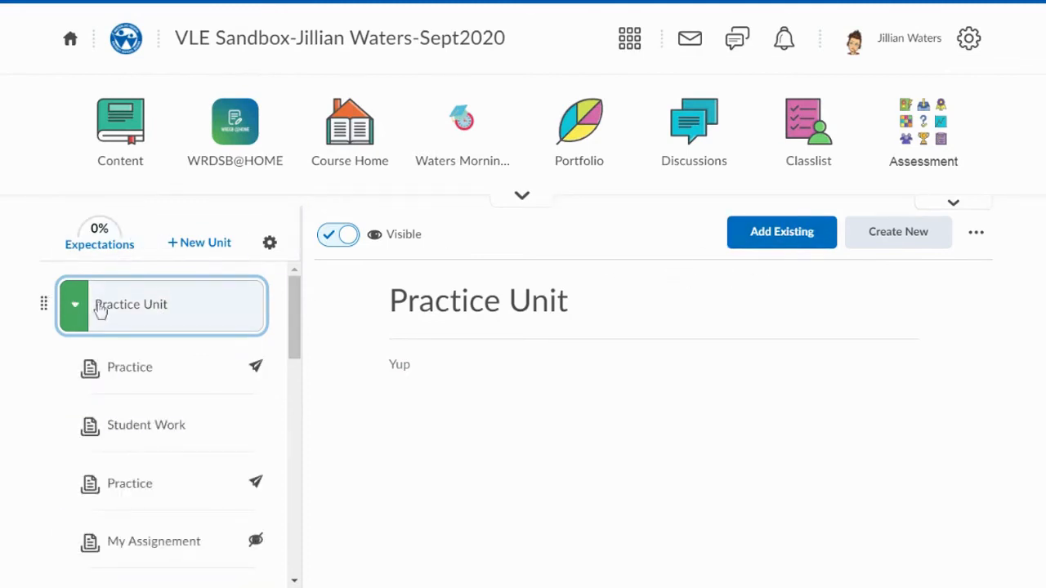
click(784, 235)
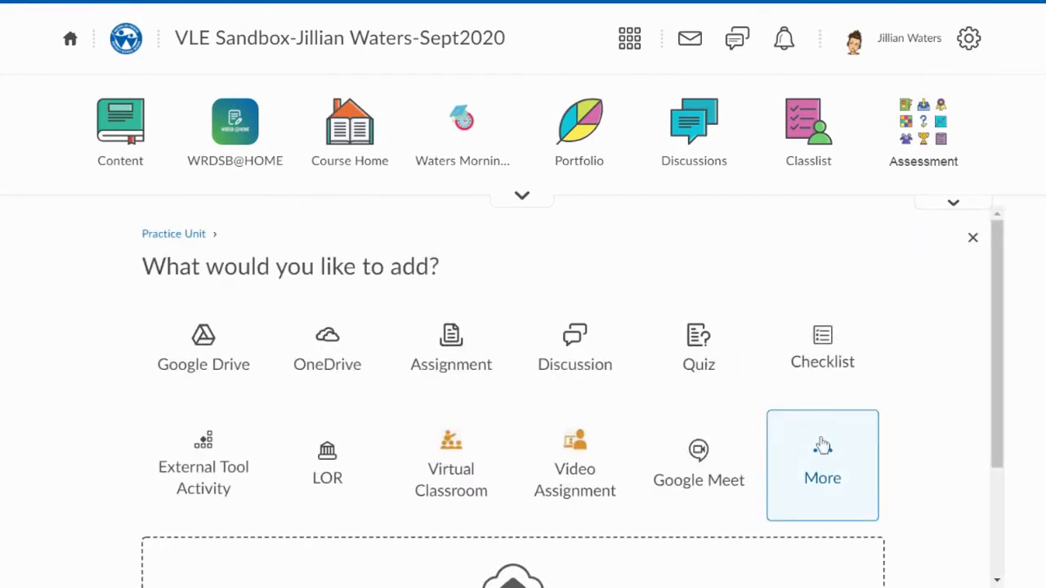
click(705, 355)
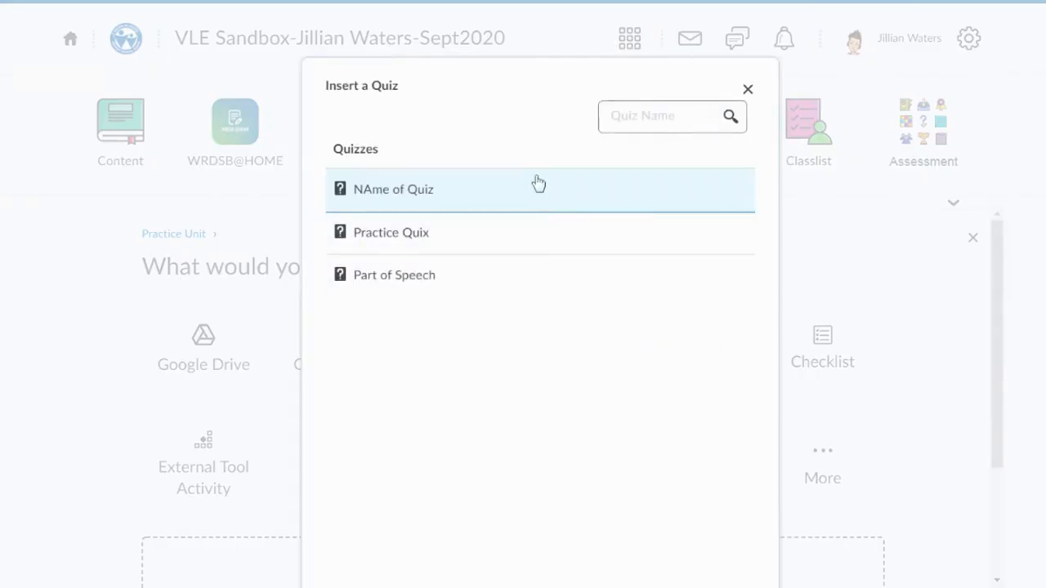
click(528, 287)
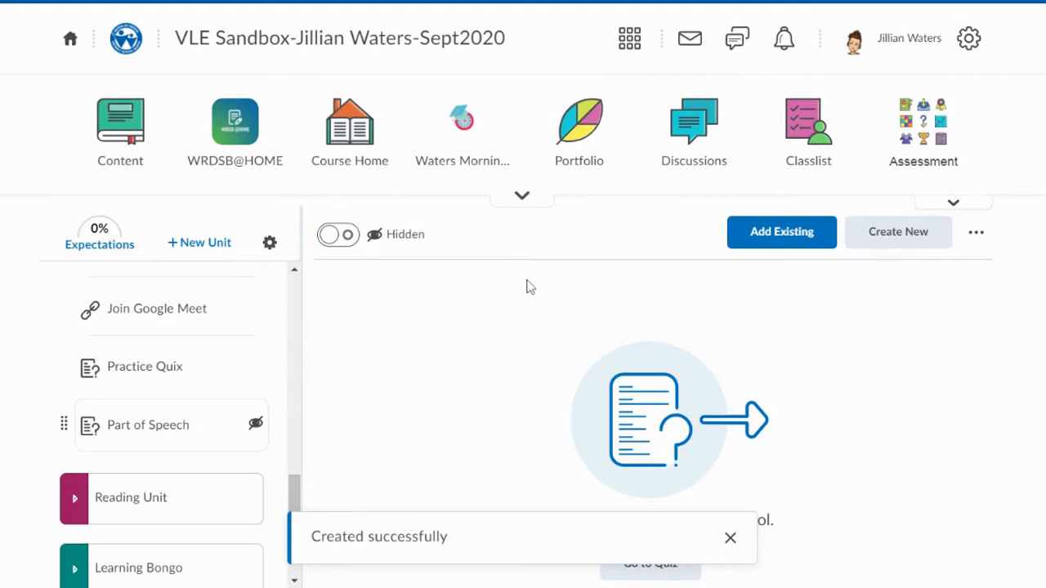
click(350, 236)
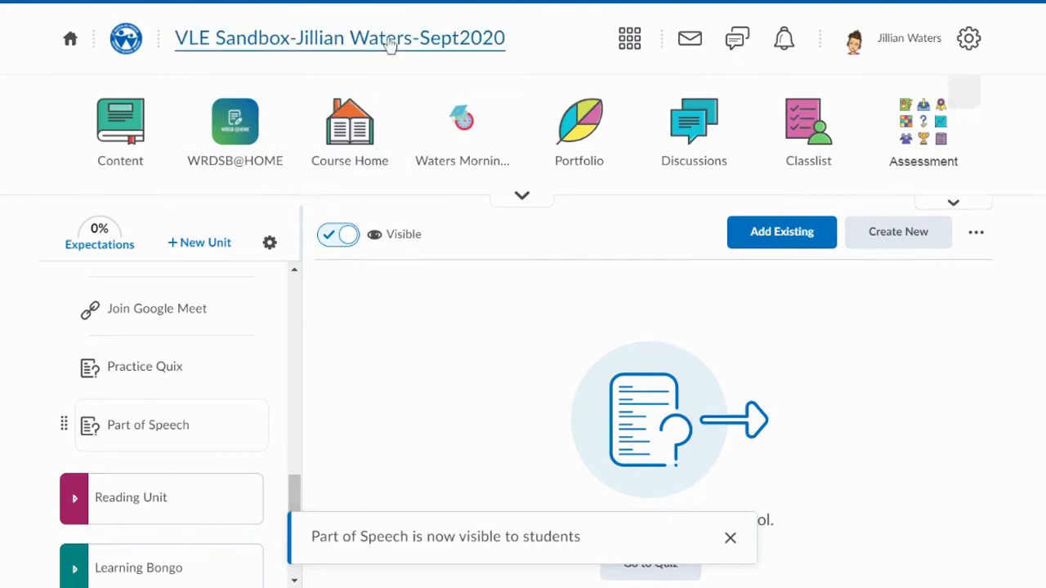
- On the course home page, start a new activity feed message and attach the existing Part of Speech quiz to it
click(771, 237)
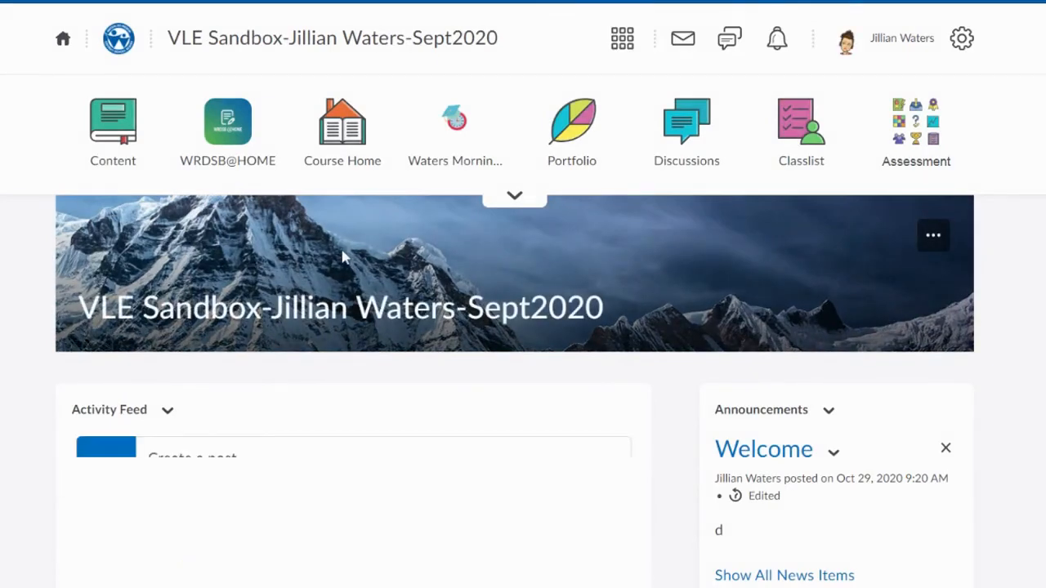
scroll(343, 255, down, 2)
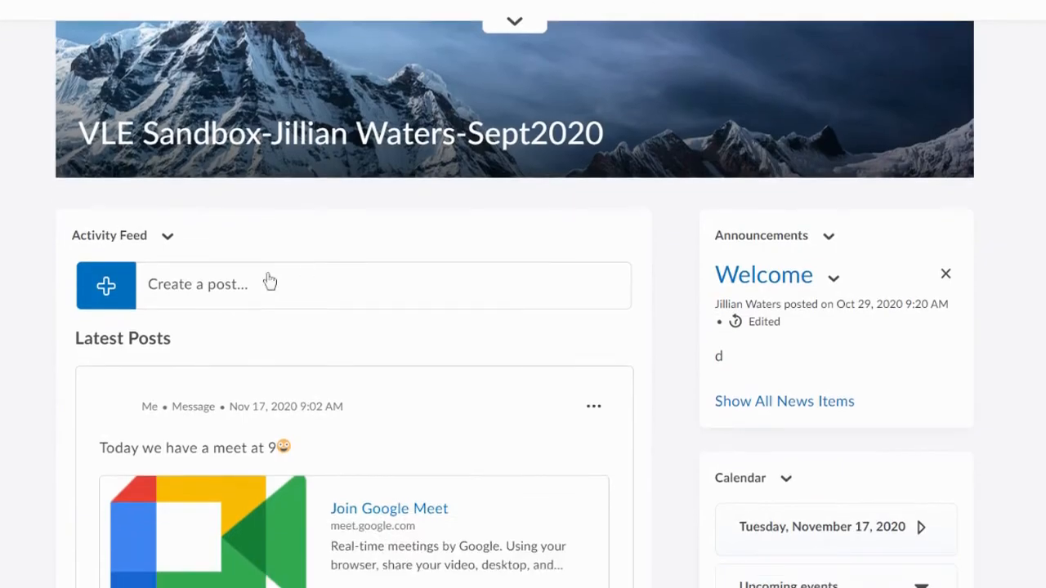
click(185, 301)
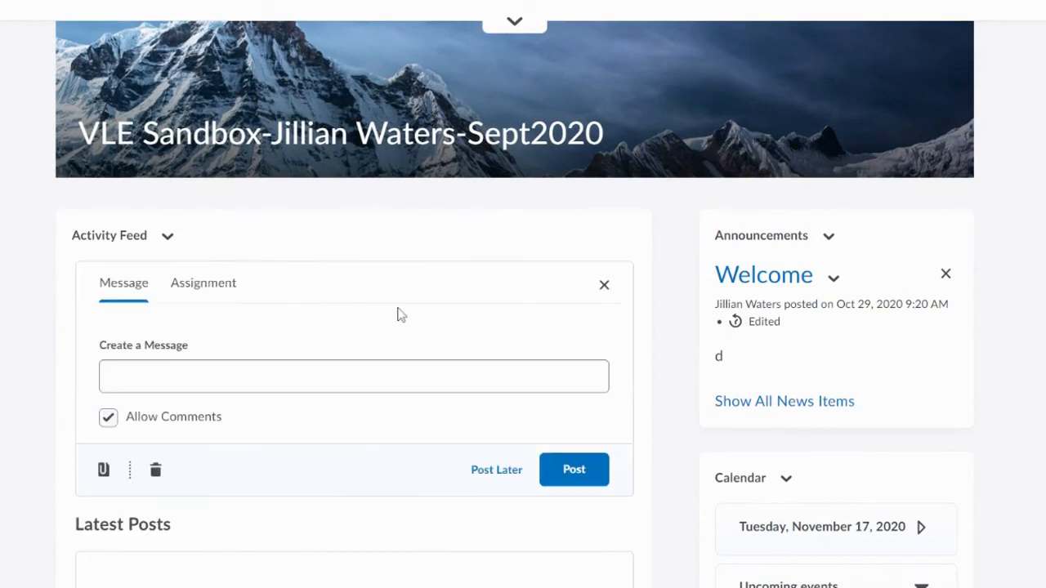
click(103, 470)
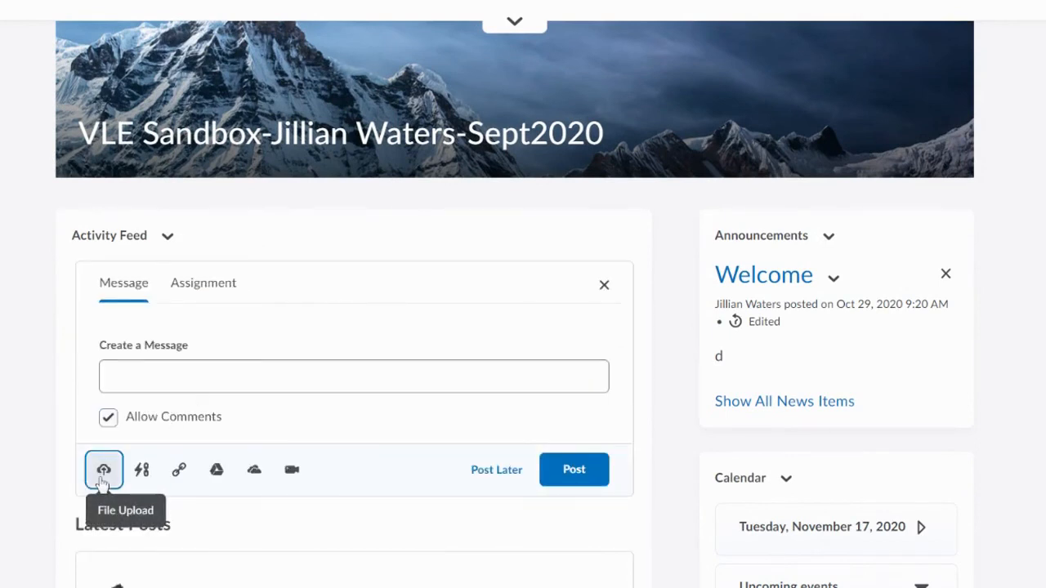
click(143, 474)
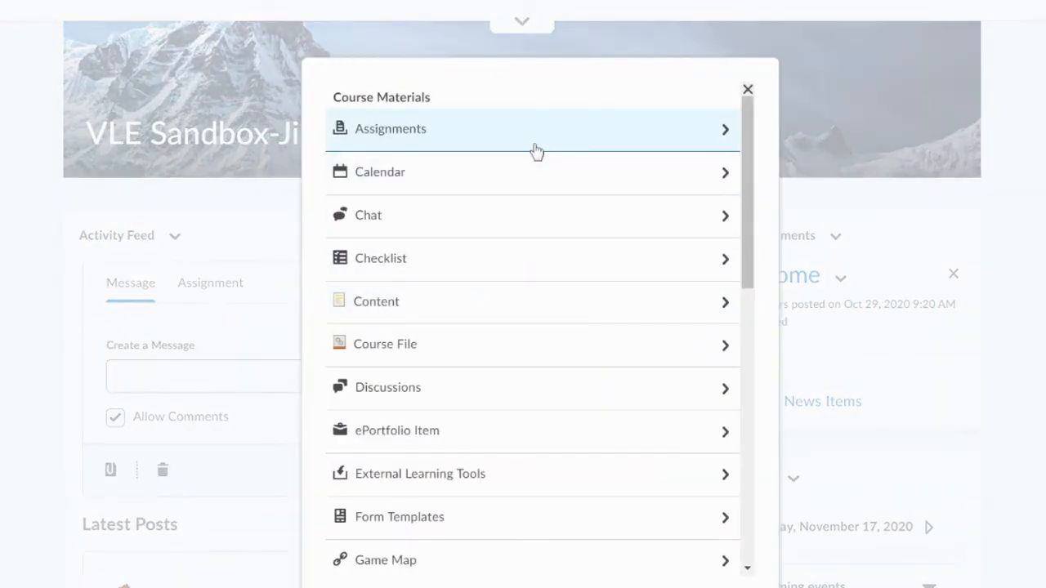
scroll(544, 214, down, 3)
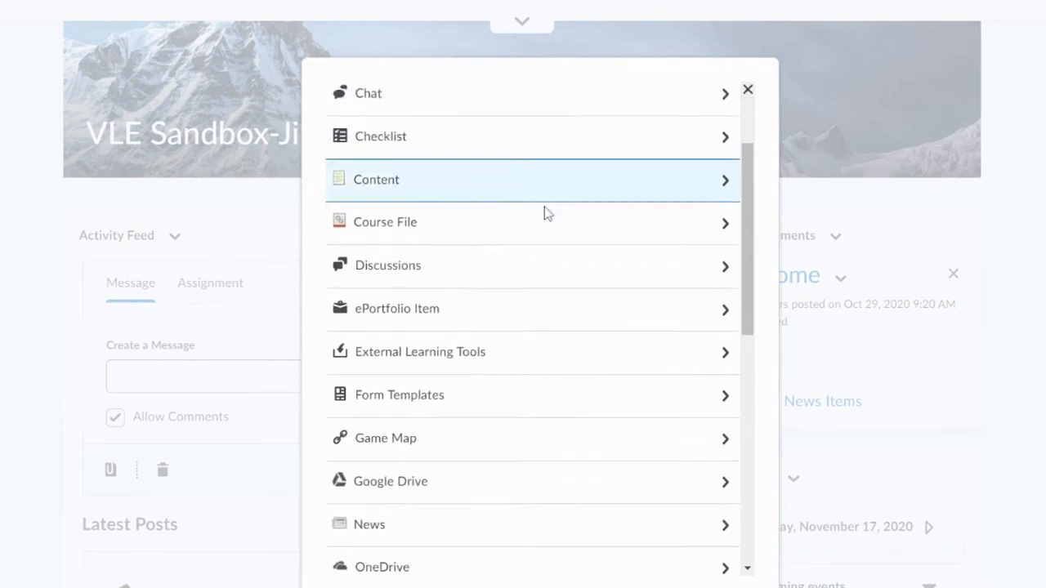
scroll(544, 212, down, 5)
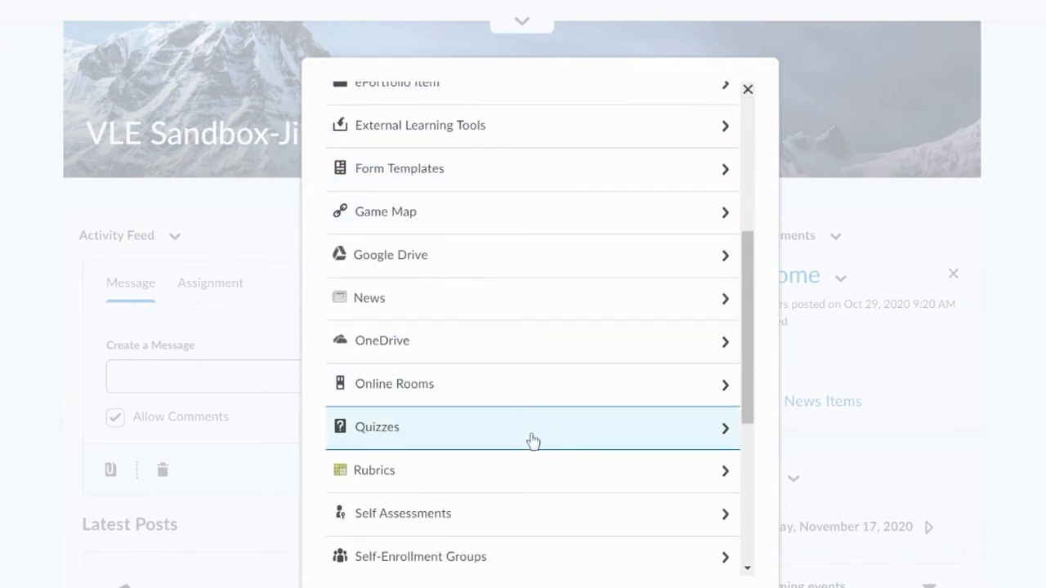
click(532, 441)
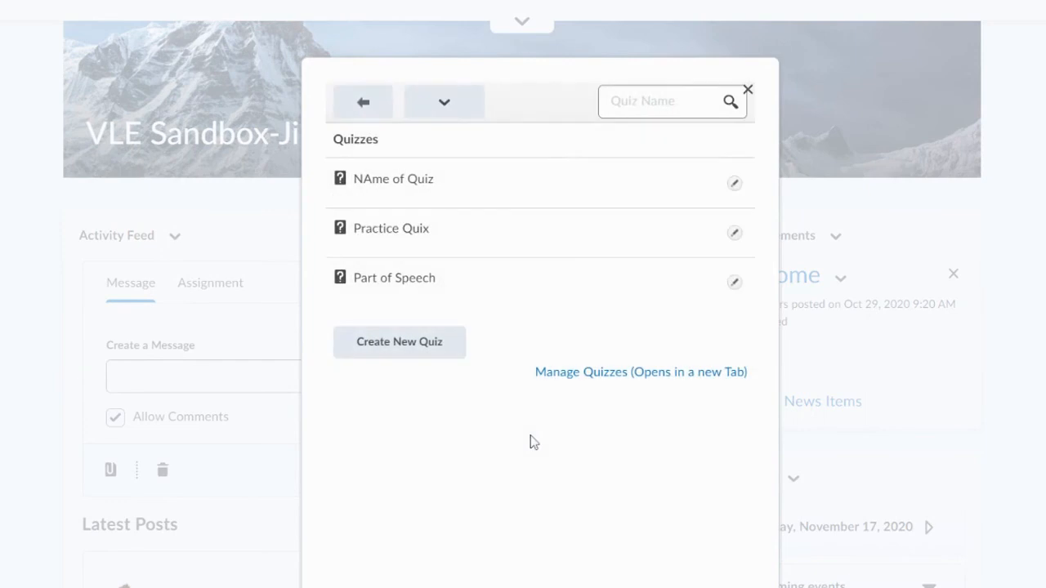
click(426, 282)
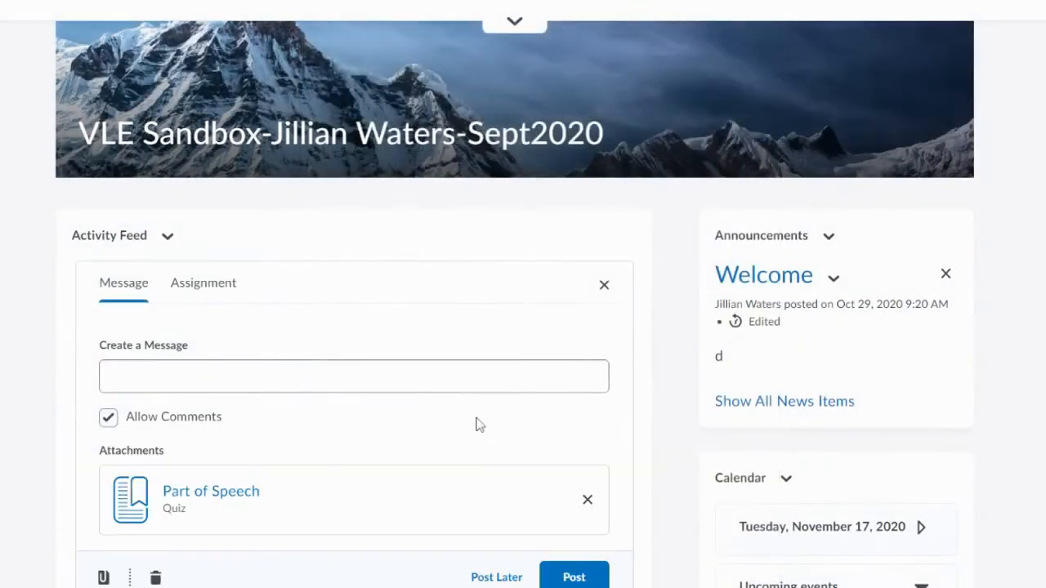
- Enter the message "Please do the quiz" above the attached quiz and publish the post to the activity feed
scroll(479, 425, down, 5)
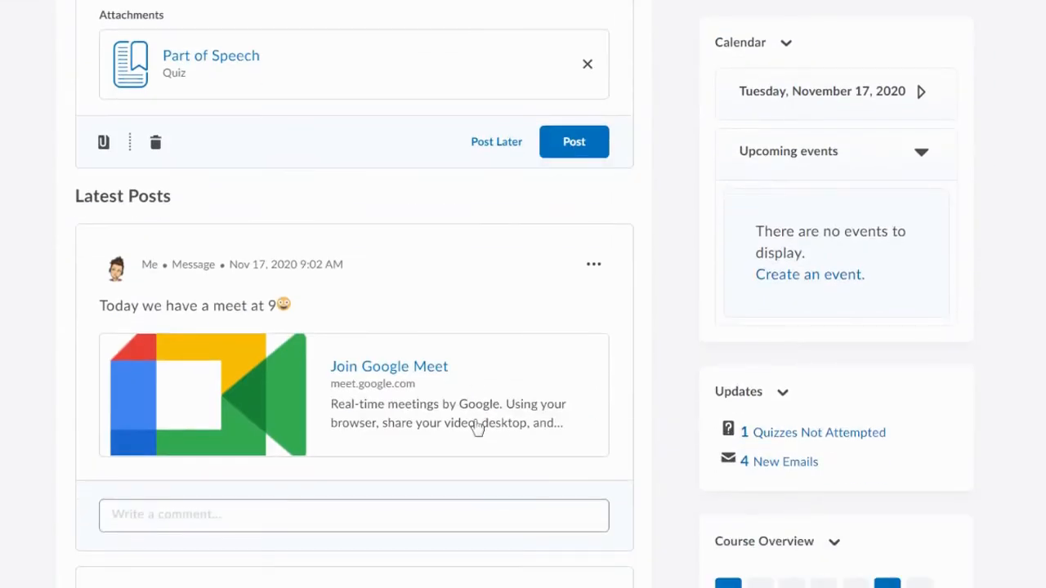
scroll(479, 425, up, 2)
click(574, 317)
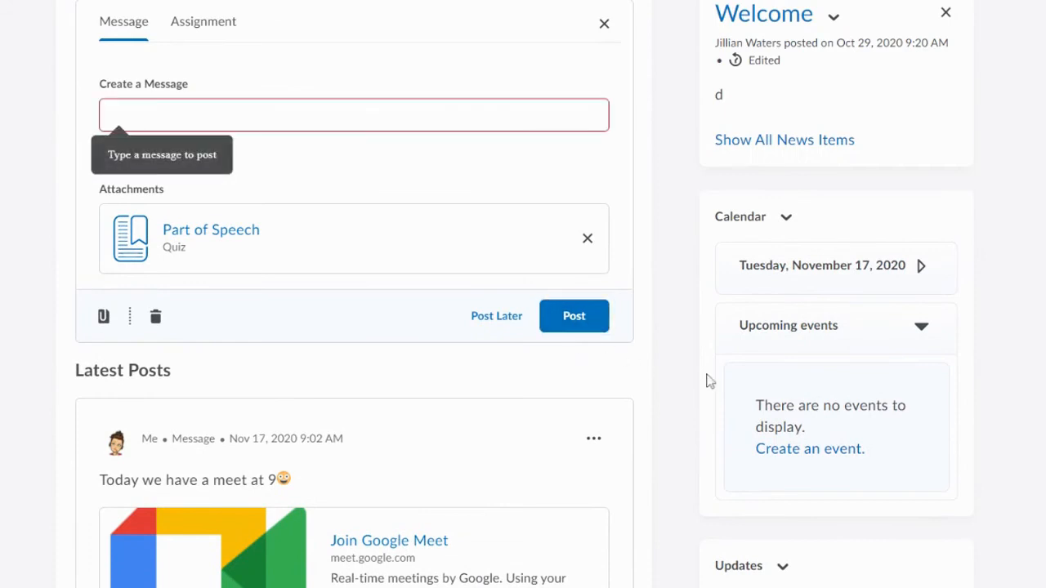
click(230, 101)
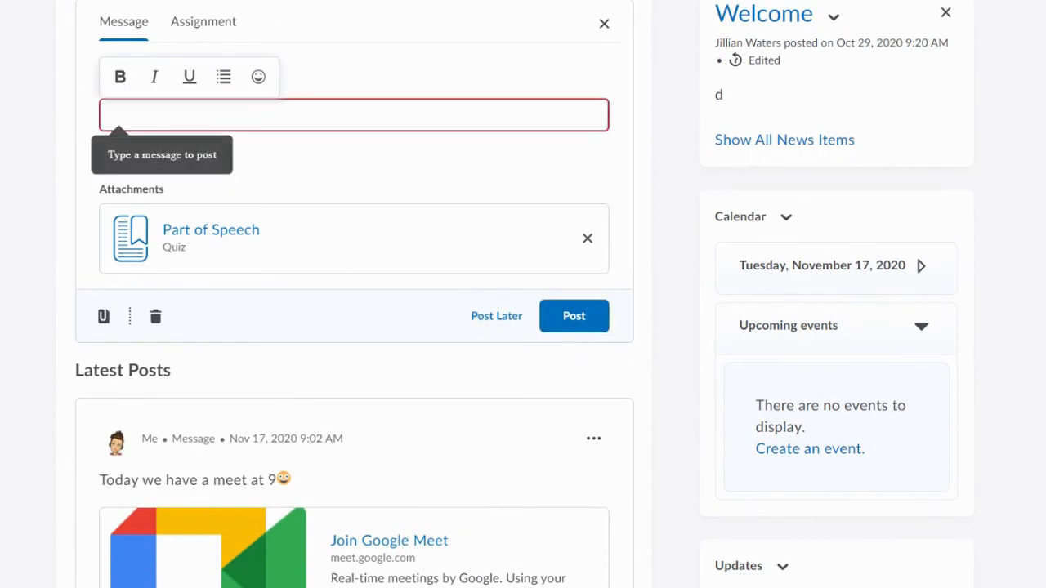
text(Please do the quiz)
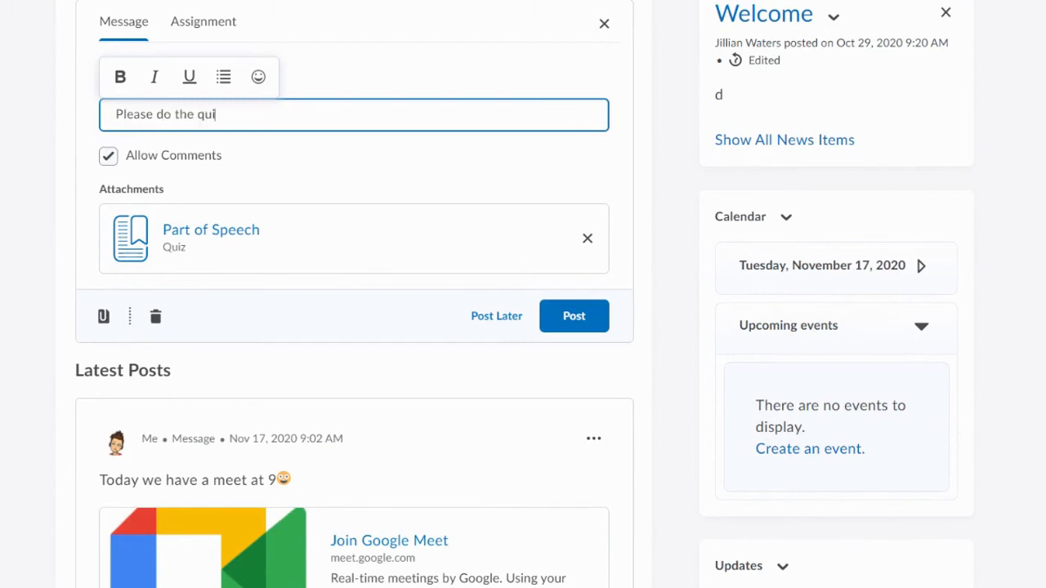
click(605, 323)
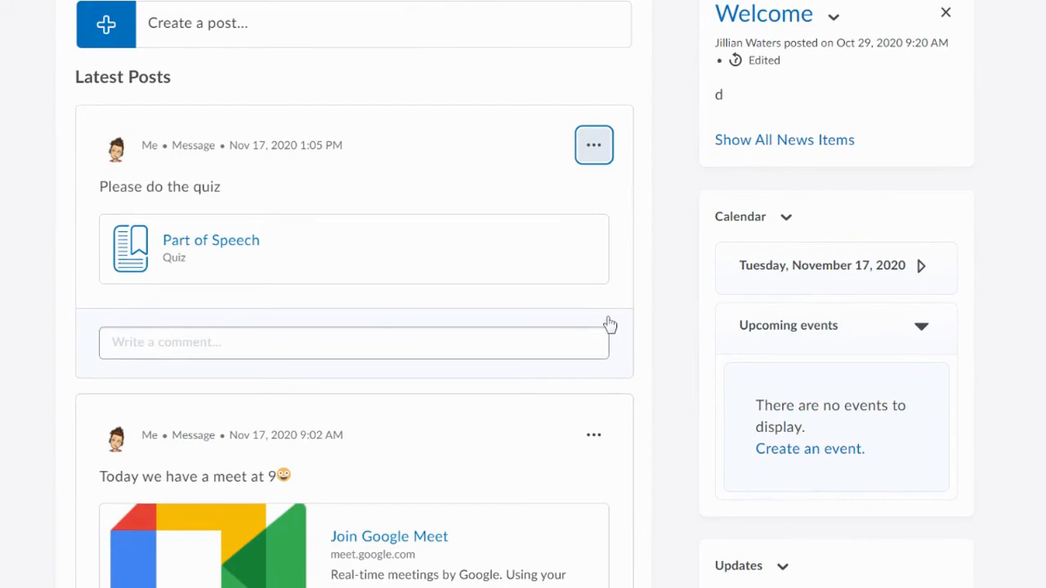
- Switch to the student role, open the Part of Speech quiz from its activity feed post and start the first attempt
scroll(612, 320, up, 5)
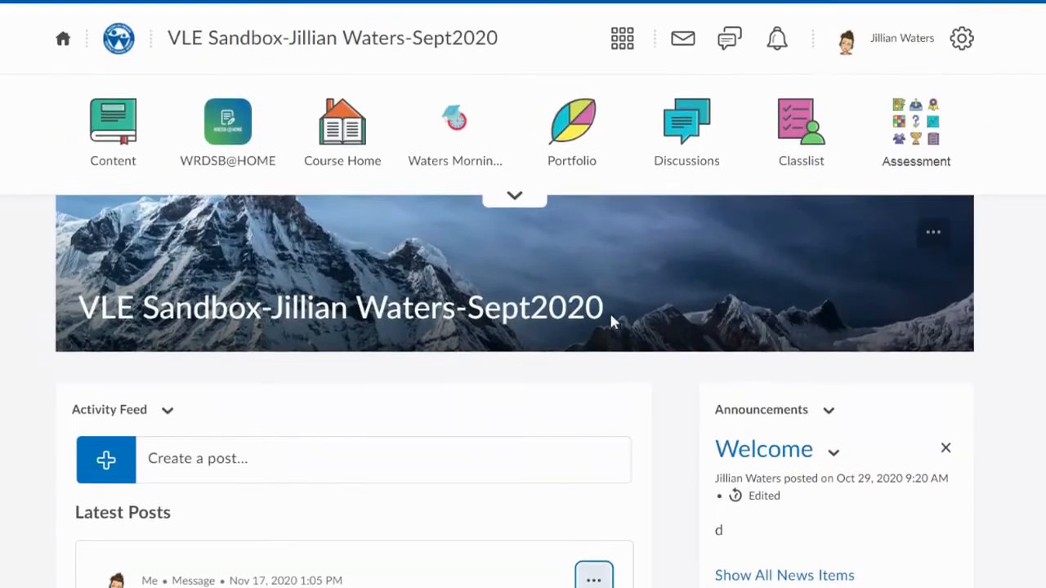
click(923, 49)
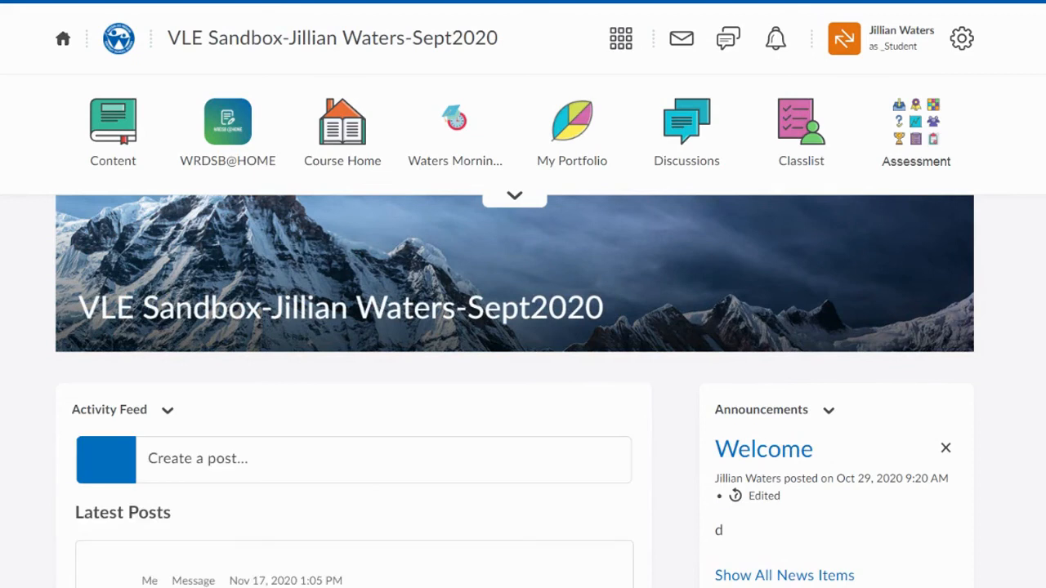
scroll(675, 229, down, 2)
scroll(675, 224, down, 2)
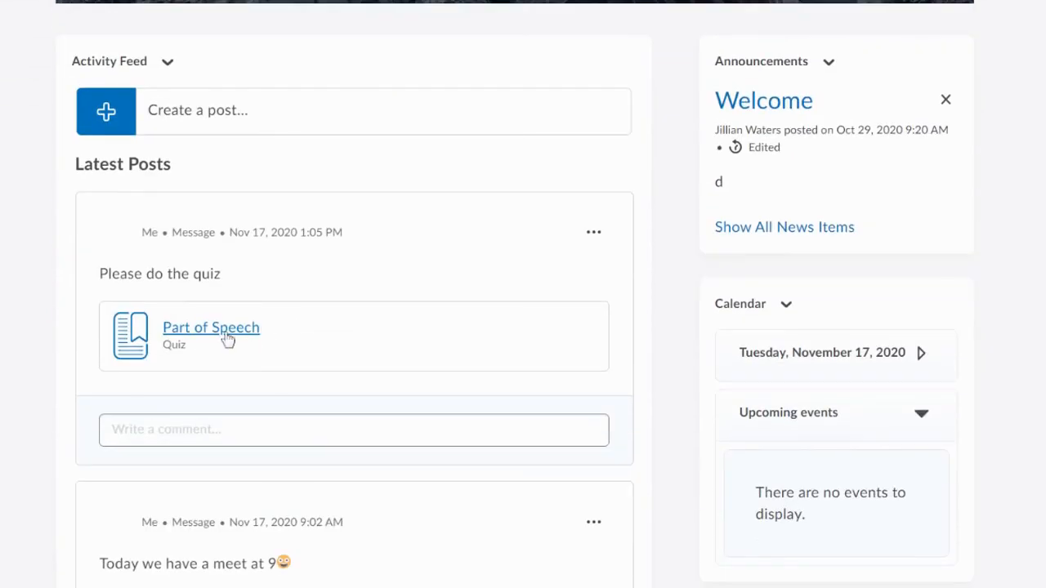
click(227, 328)
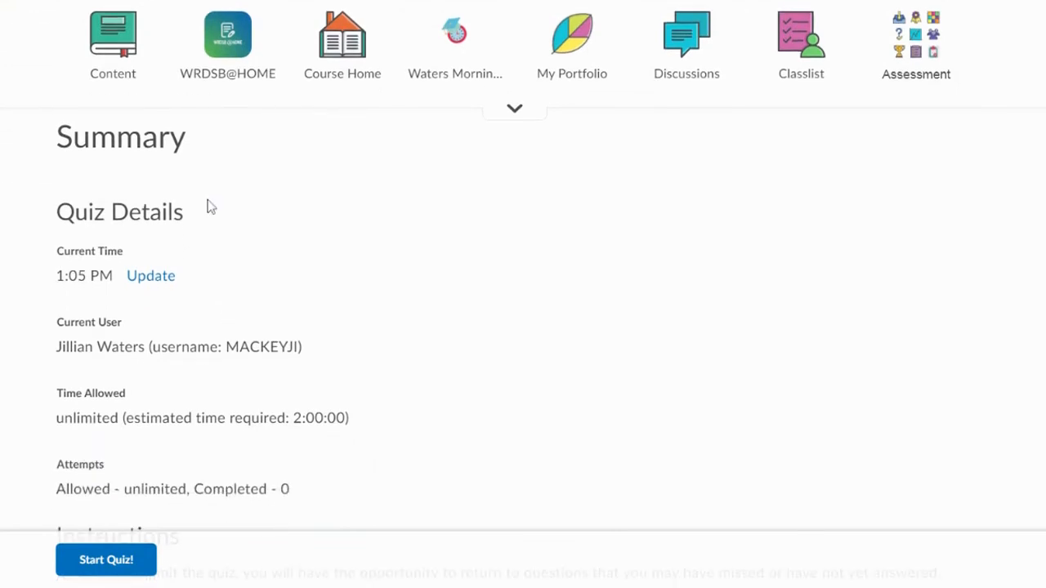
scroll(120, 248, down, 3)
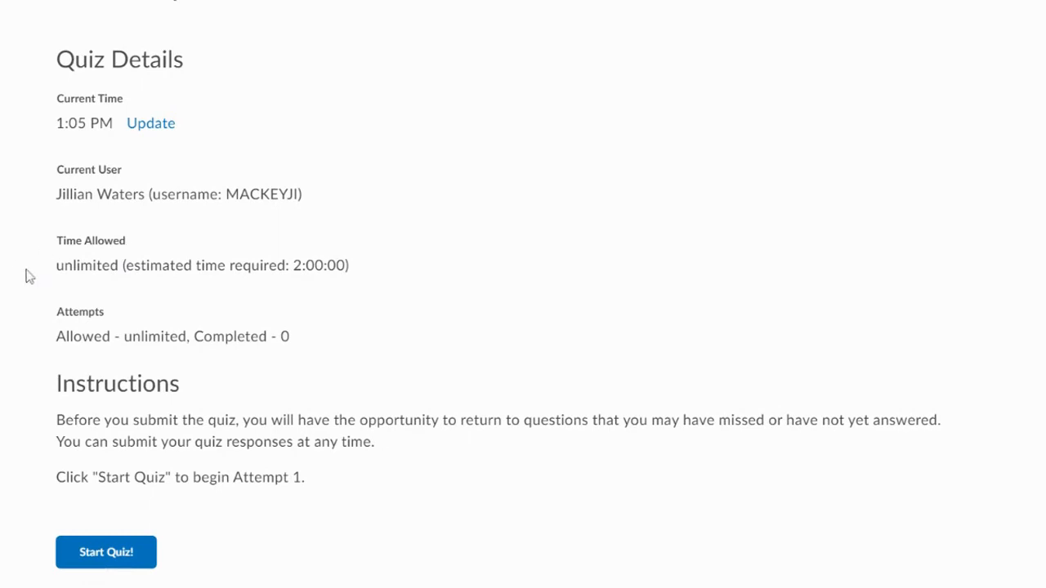
click(139, 554)
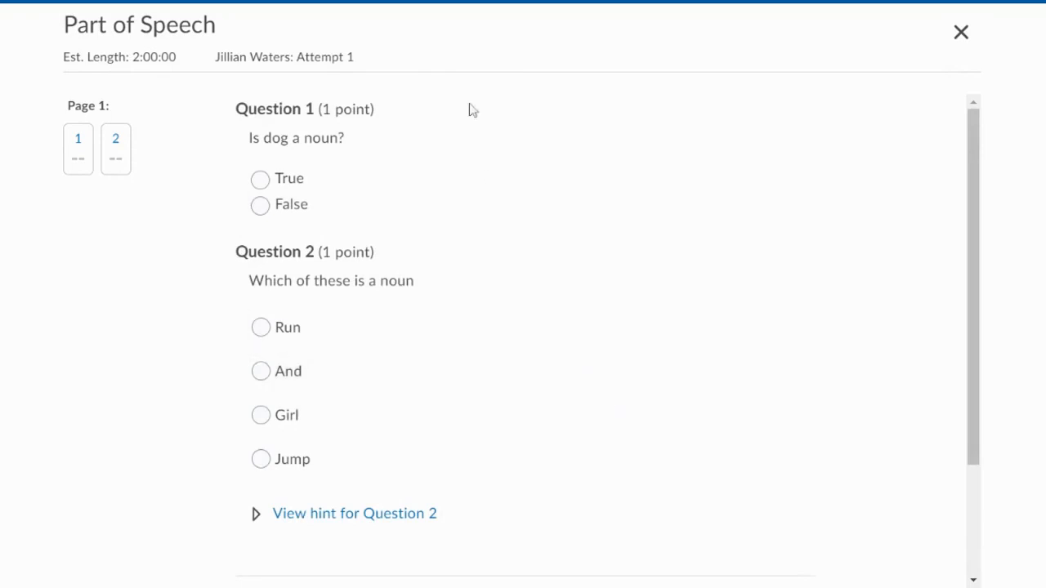
- Answer Question 1 with False and reveal the hint for Question 2
click(268, 210)
scroll(560, 209, down, 1)
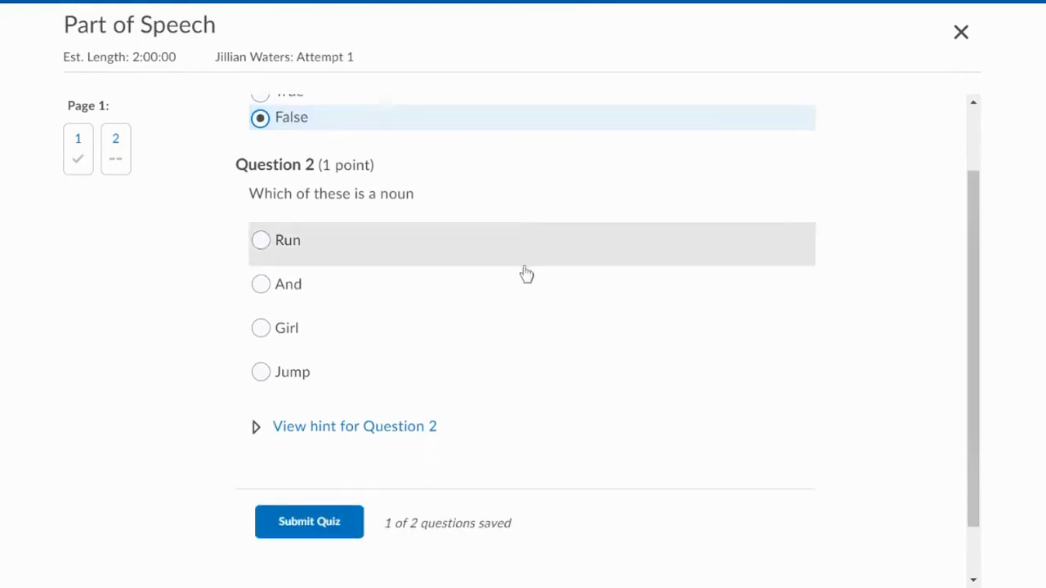
click(380, 429)
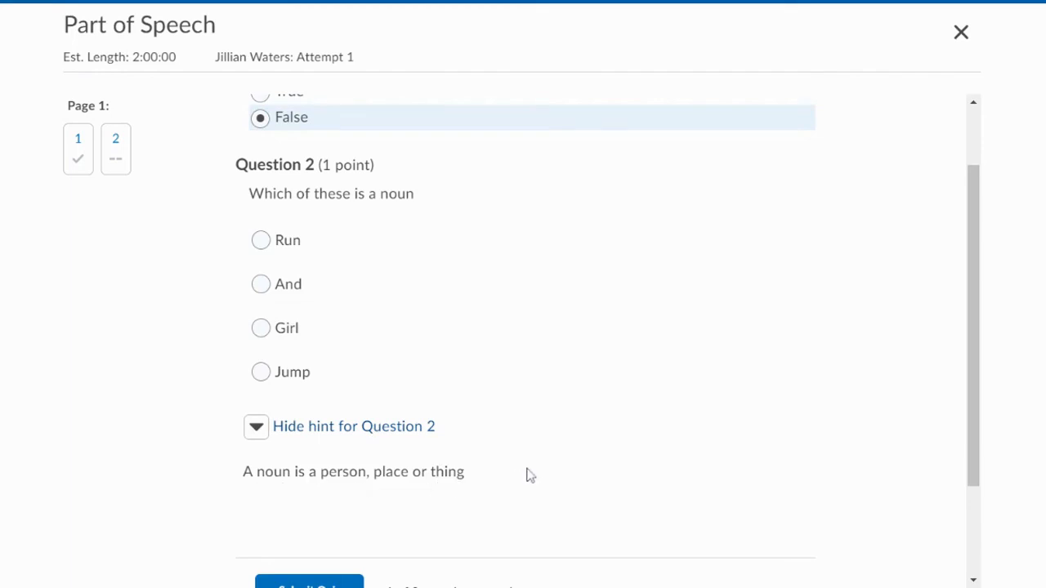
- Answer Question 1 with True and Question 2 with Girl, and submit the first quiz attempt
scroll(527, 475, up, 1)
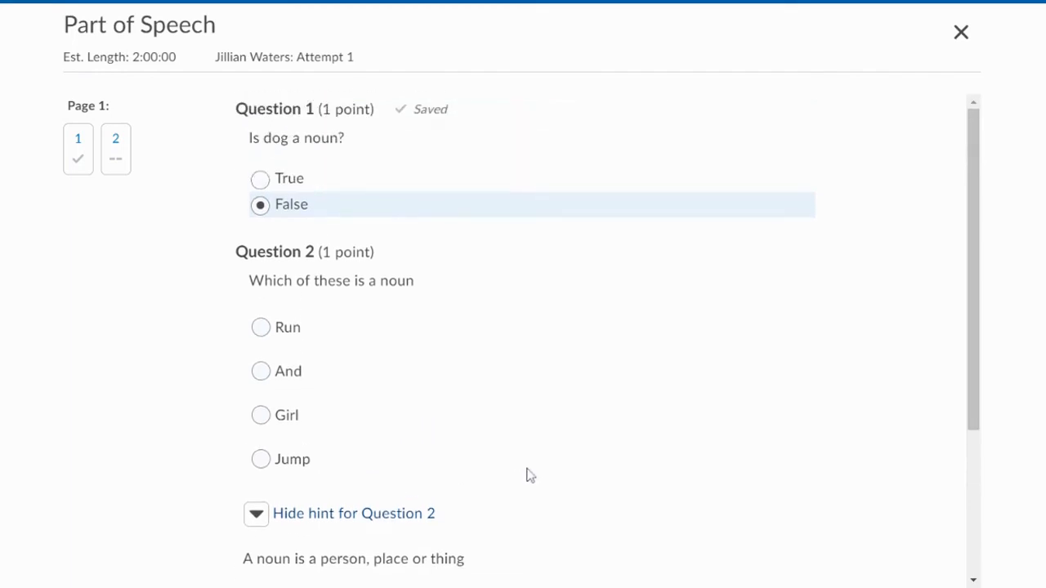
click(263, 179)
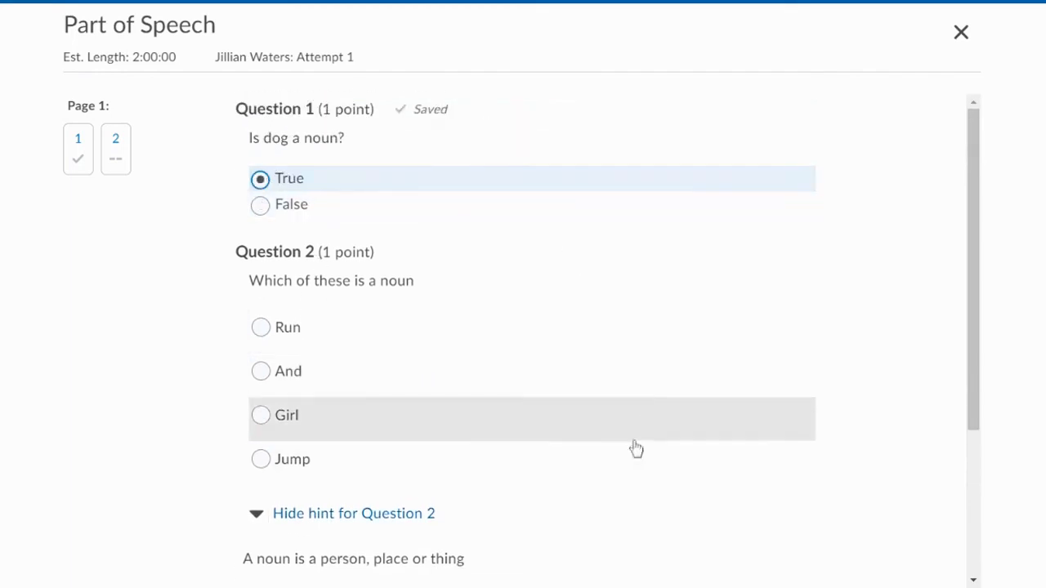
click(260, 416)
scroll(711, 416, down, 3)
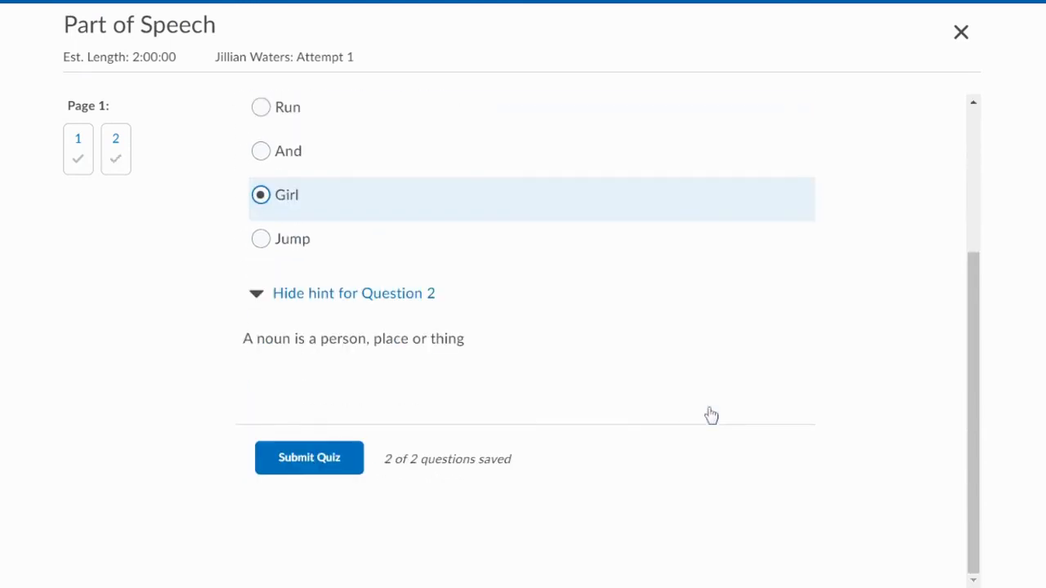
click(304, 469)
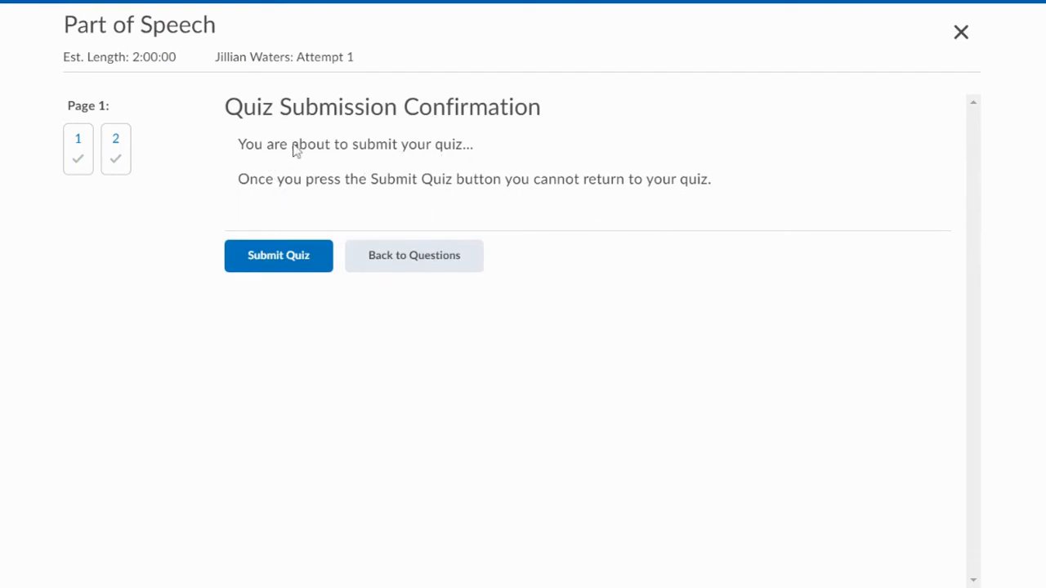
click(297, 255)
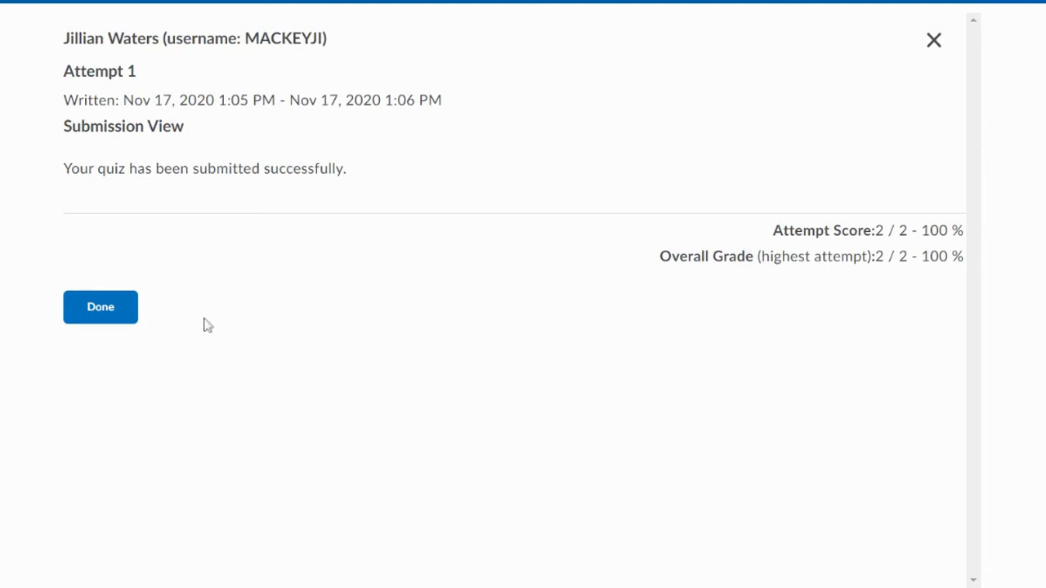
click(110, 314)
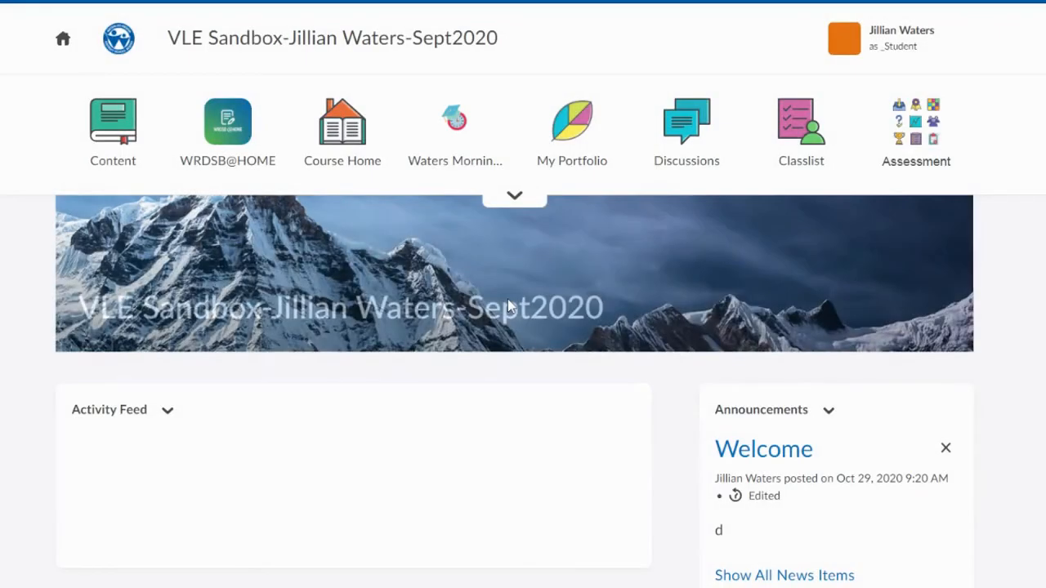
- Reopen the Part of Speech quiz from the course home activity feed and start a second attempt
scroll(507, 299, down, 3)
scroll(507, 303, up, 3)
scroll(408, 331, down, 3)
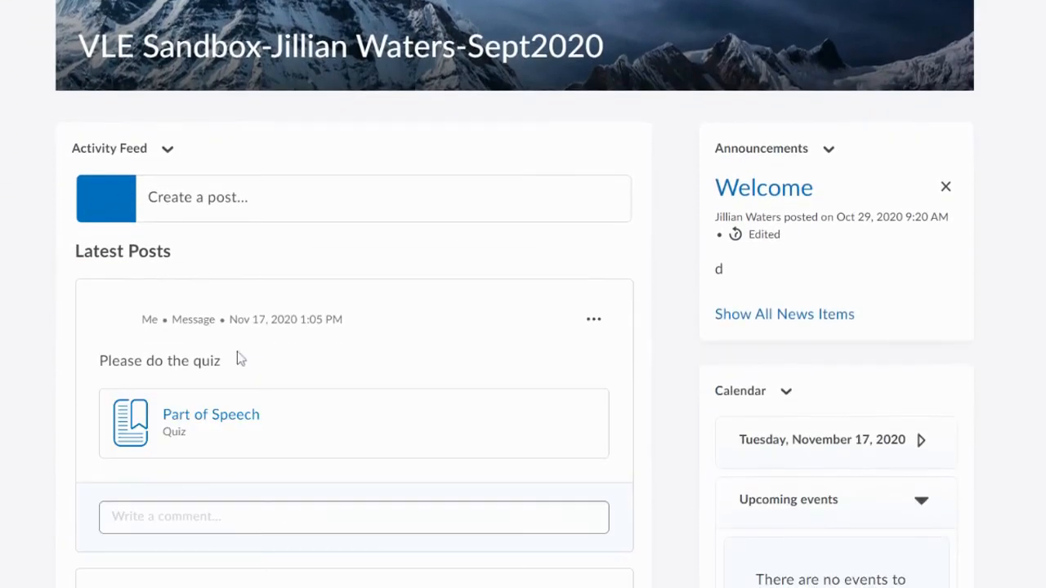
click(617, 208)
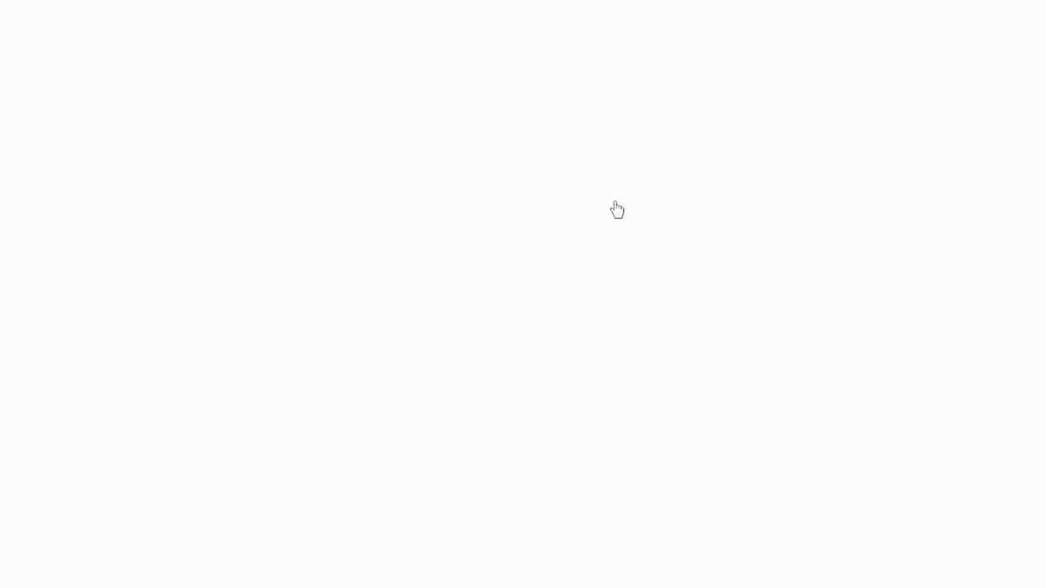
scroll(617, 207, down, 2)
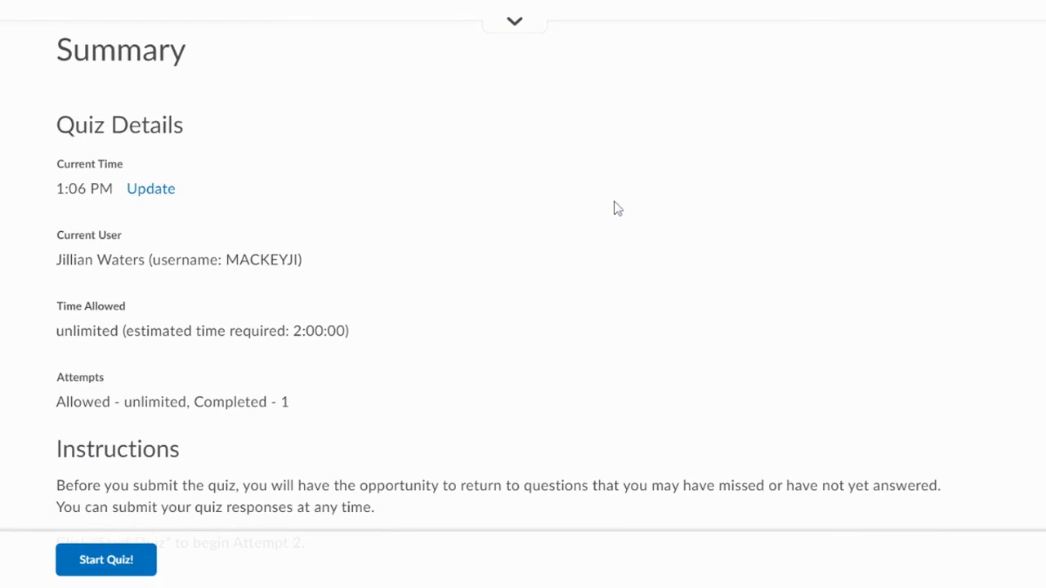
scroll(273, 400, down, 1)
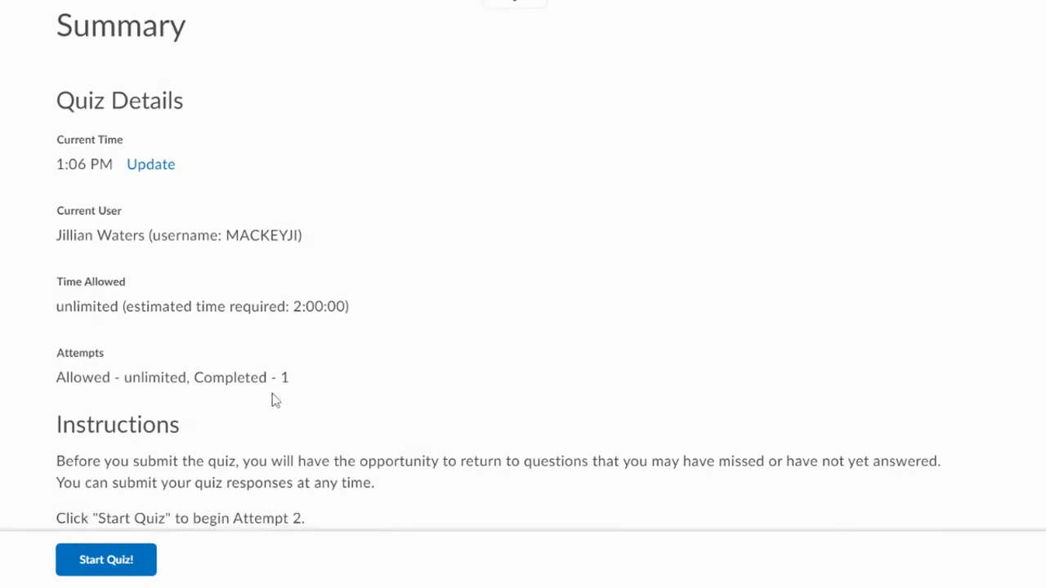
click(152, 547)
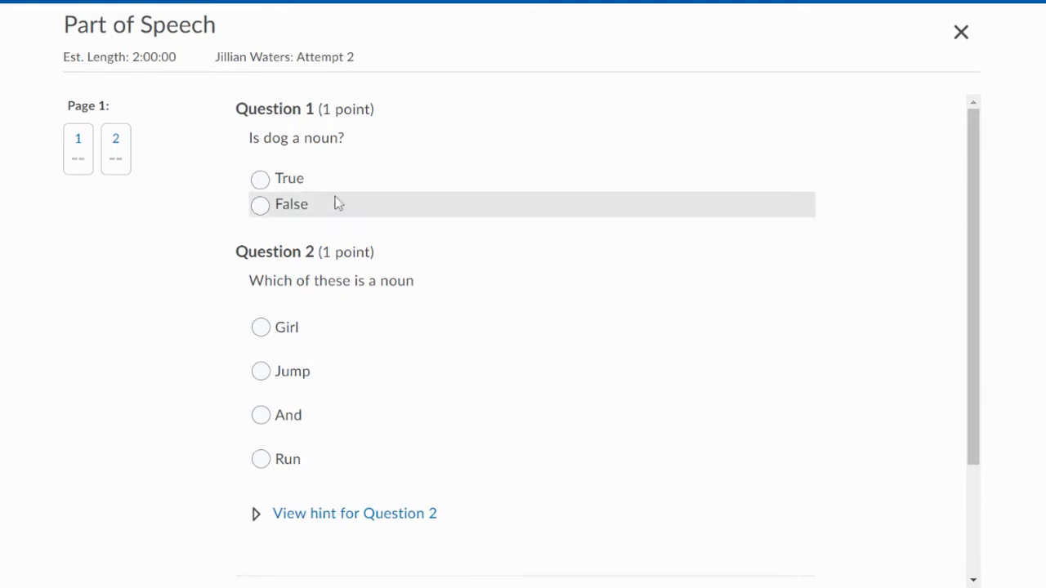
- Answer the second attempt with True for Question 1 and Girl for Question 2, submit it and finish the submission view
click(301, 182)
click(278, 334)
scroll(454, 337, down, 1)
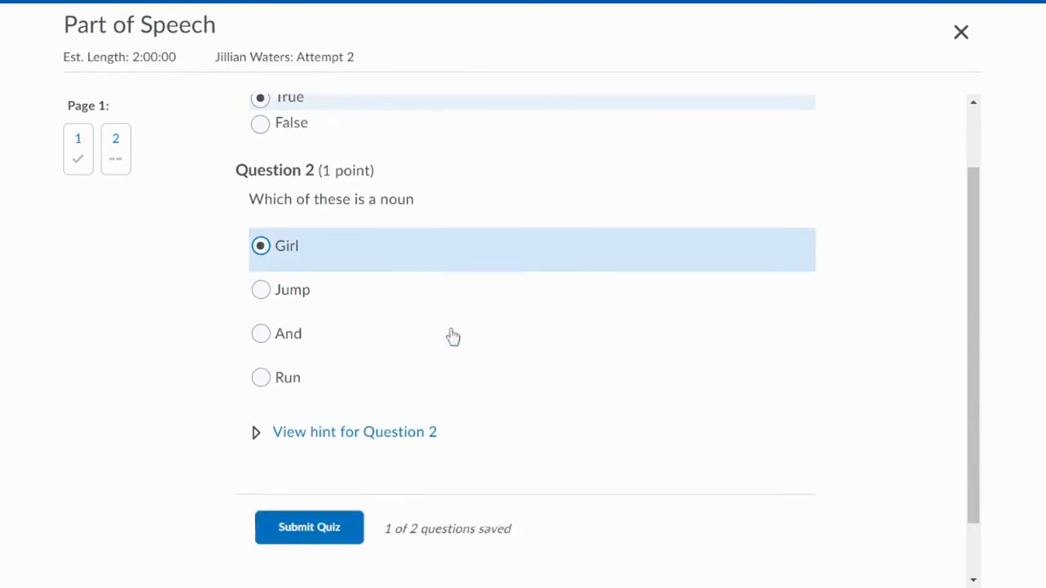
scroll(454, 337, down, 1)
click(299, 467)
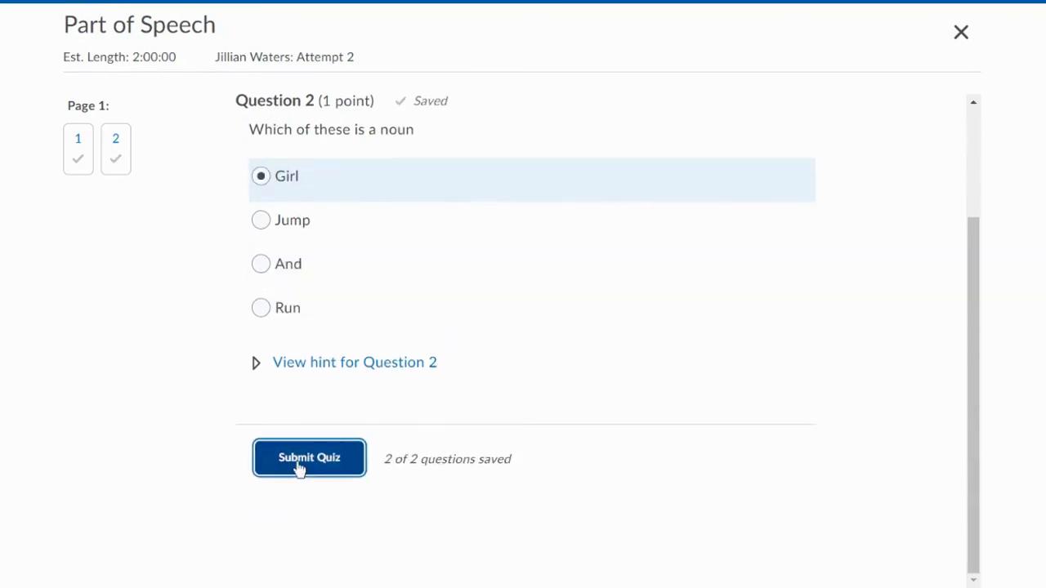
click(299, 260)
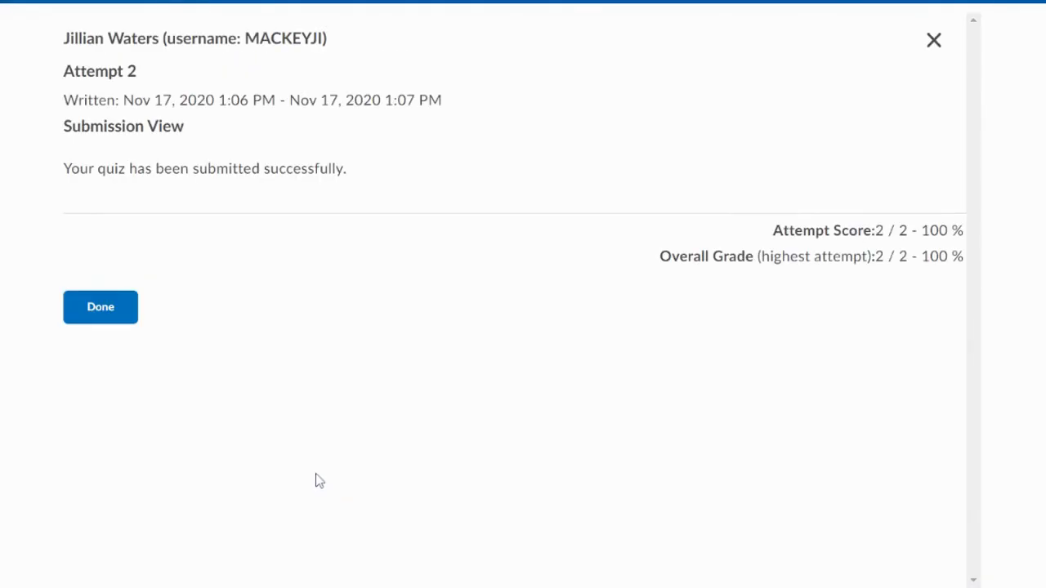
click(117, 317)
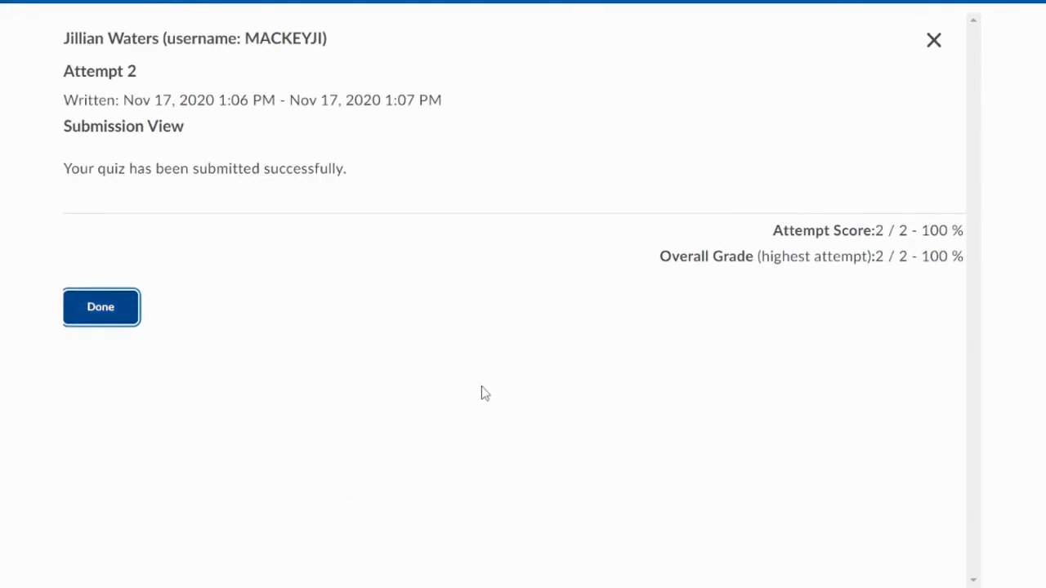